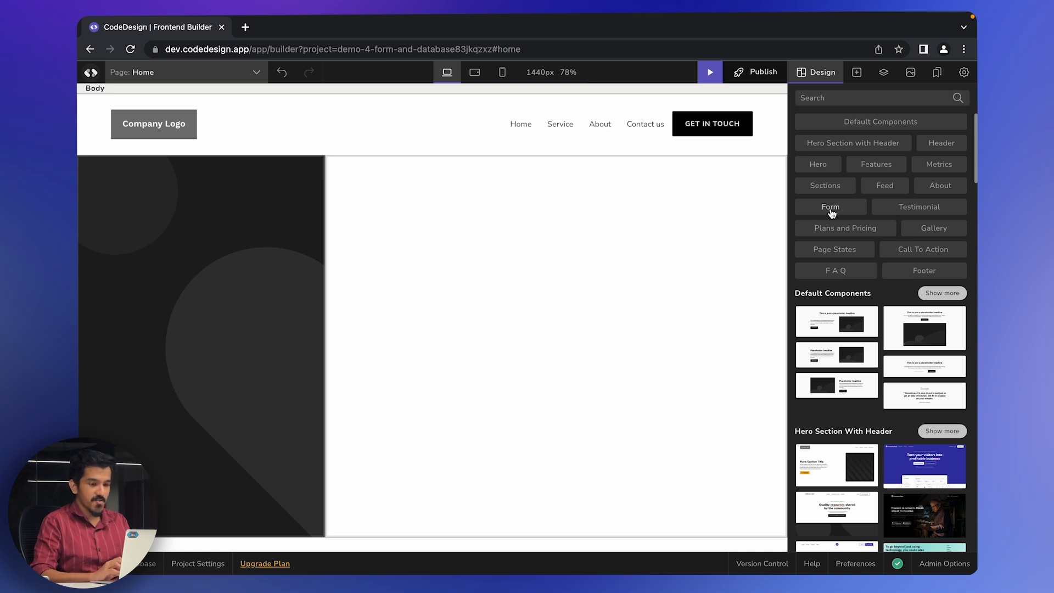
- Scroll the Design panel and show all the ready-made Form templates
{"action": "scroll", "coordinate": [830, 213], "scroll_direction": "down", "scroll_amount": 3}
{"action": "scroll", "coordinate": [830, 213], "scroll_direction": "down", "scroll_amount": 2}
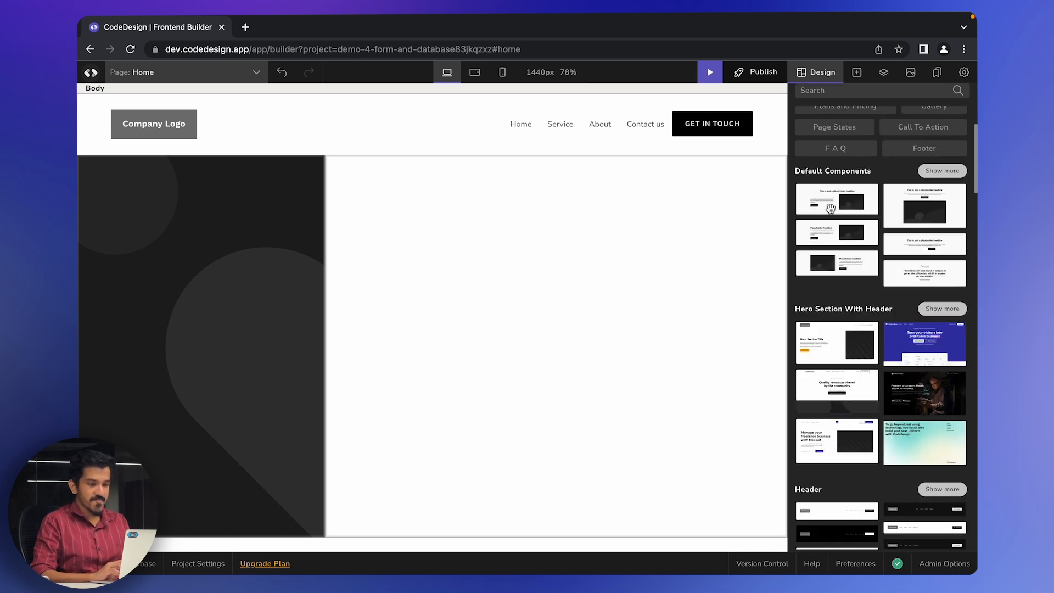
{"action": "scroll", "coordinate": [831, 208], "scroll_direction": "down", "scroll_amount": 10}
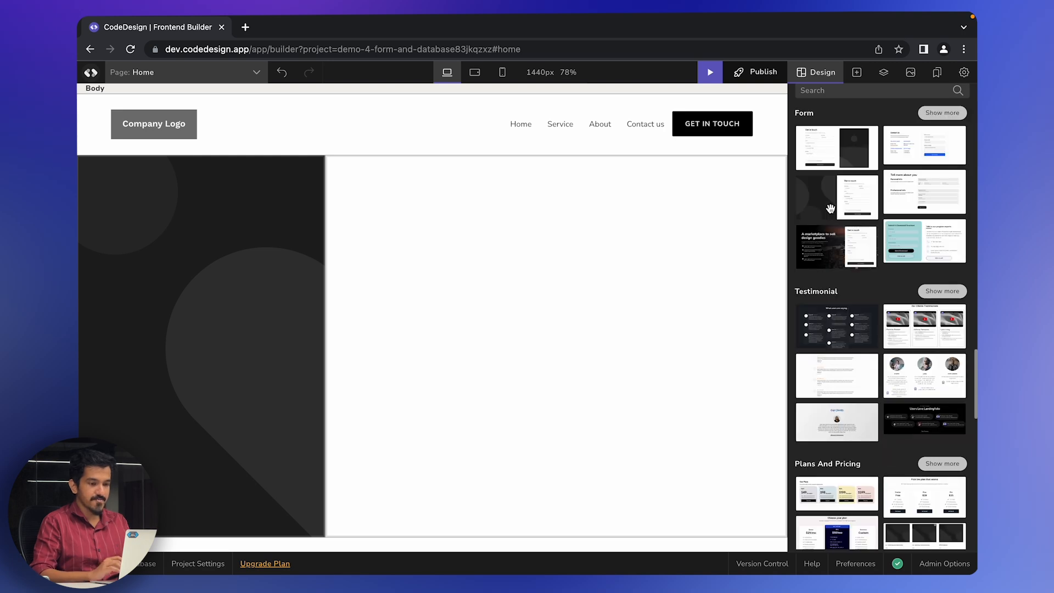
{"action": "left_click", "coordinate": [942, 113]}
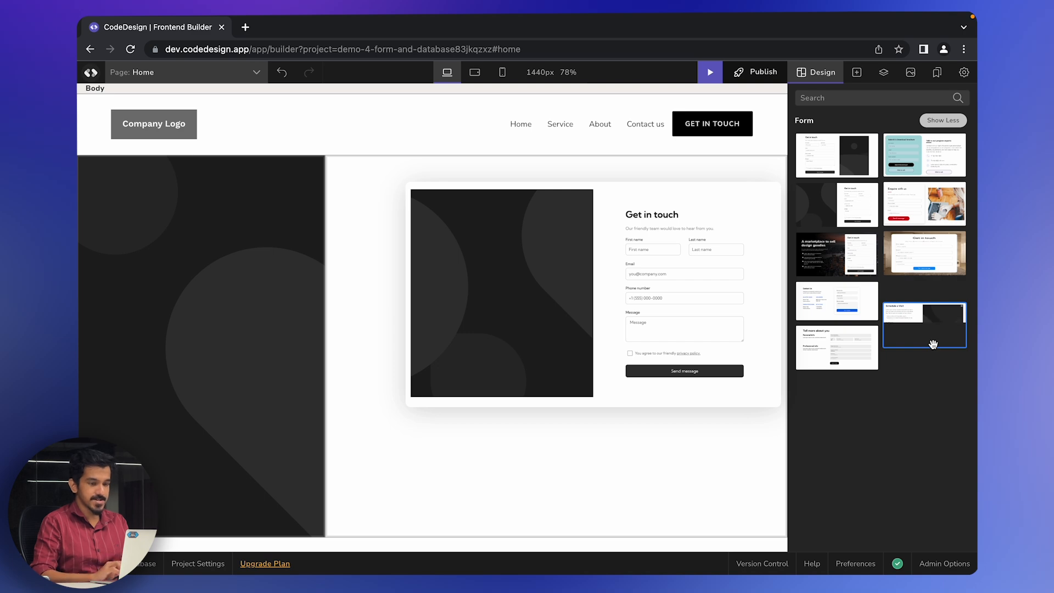
- Switch to the basic Elements list and scroll to the Functional section with Form Block
{"action": "left_click", "coordinate": [856, 73]}
{"action": "scroll", "coordinate": [889, 273], "scroll_direction": "down", "scroll_amount": 2}
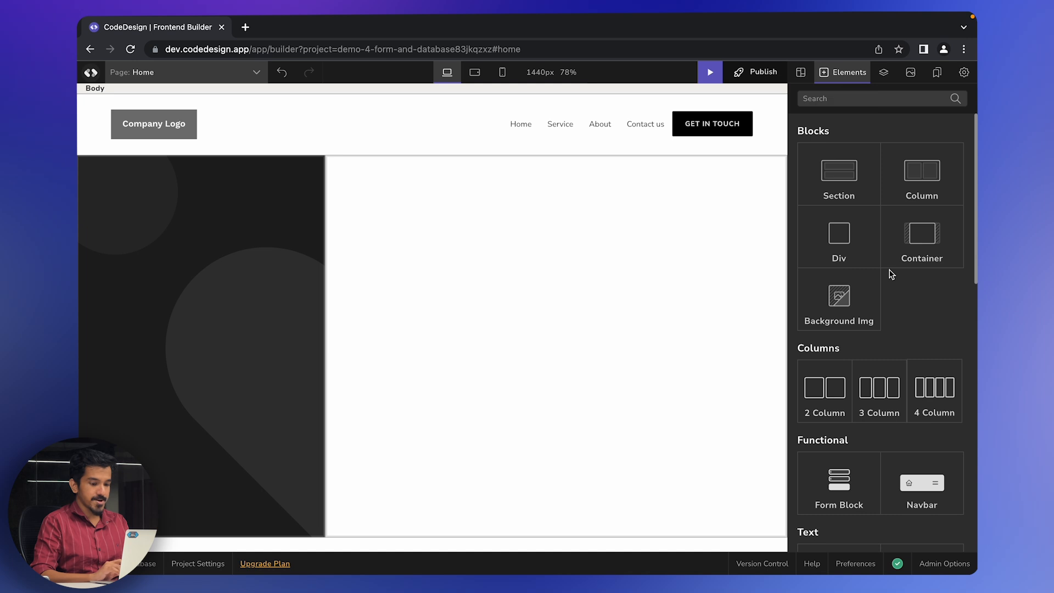
{"action": "scroll", "coordinate": [887, 255], "scroll_direction": "up", "scroll_amount": 2}
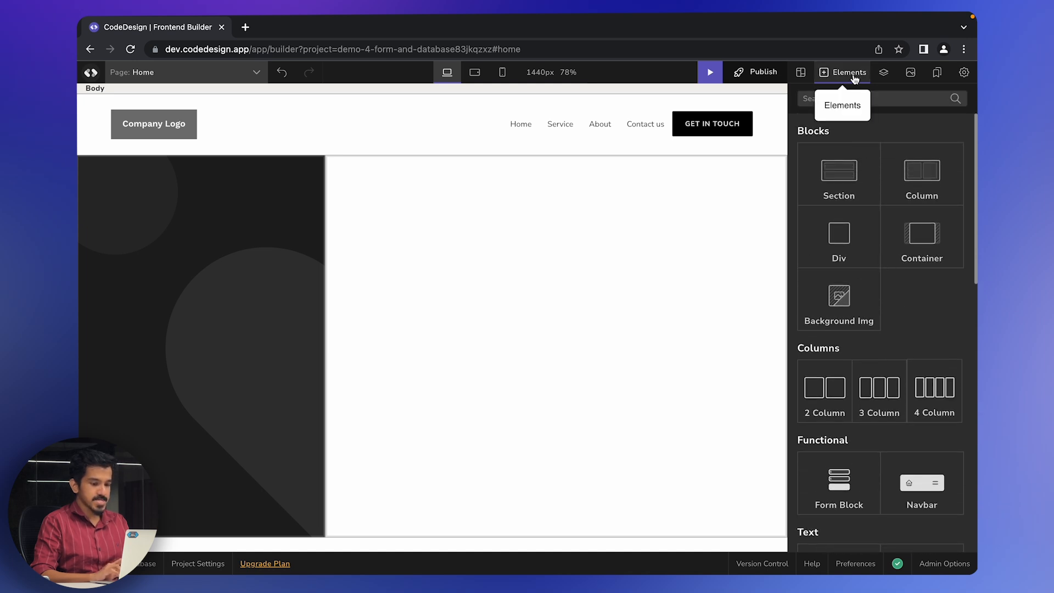
{"action": "scroll", "coordinate": [850, 321], "scroll_direction": "down", "scroll_amount": 2}
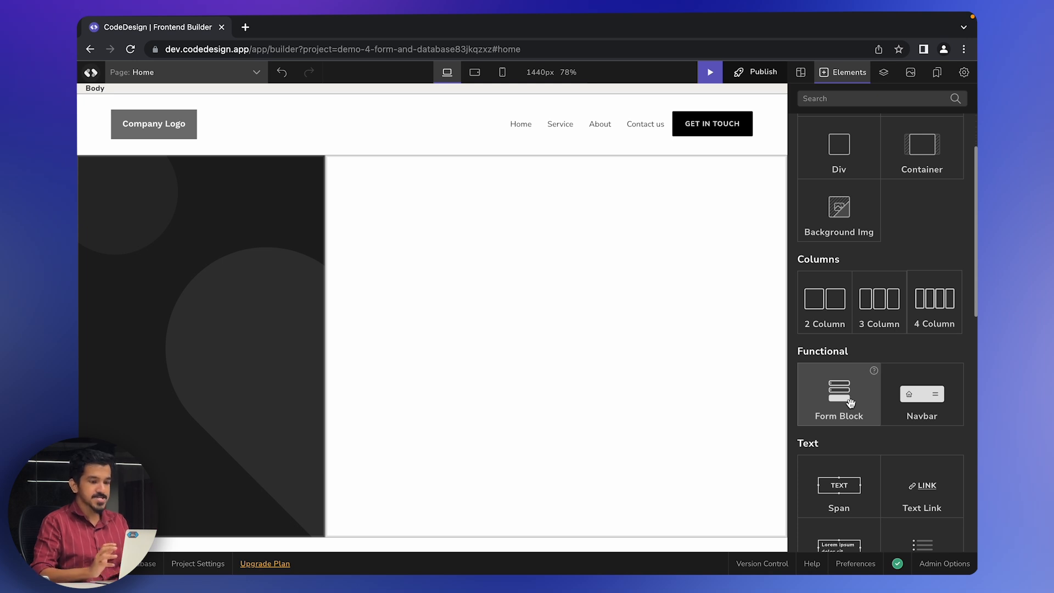
- Drop a Form Block with Full name and Email address fields into the empty area, then select the whole form
{"action": "left_click_drag", "start_coordinate": [850, 403], "coordinate": [482, 283]}
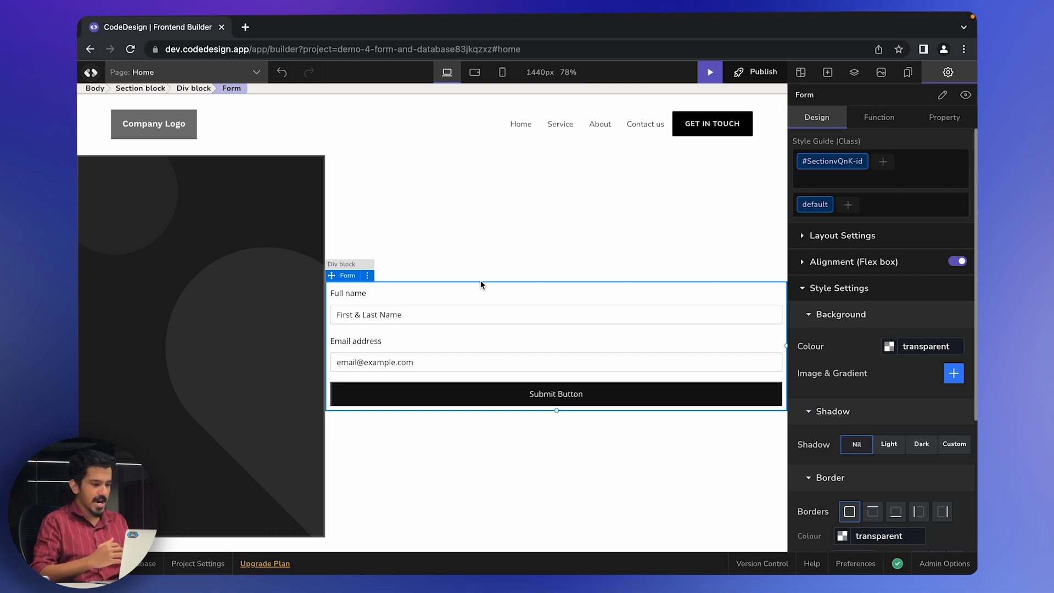
{"action": "left_click", "coordinate": [828, 71]}
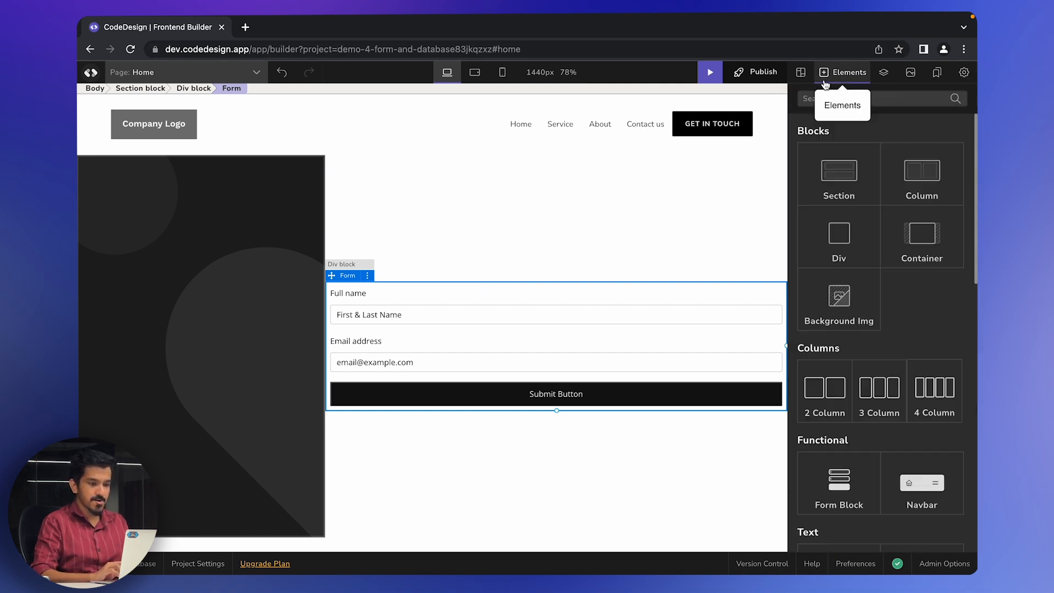
{"action": "scroll", "coordinate": [870, 336], "scroll_direction": "down", "scroll_amount": 10}
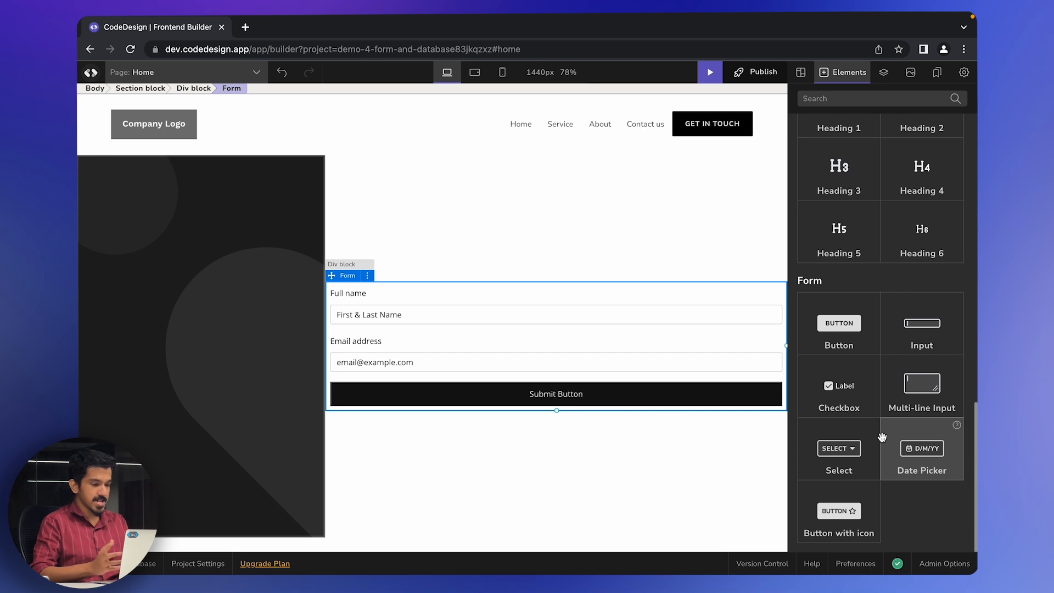
{"action": "mouse_move", "coordinate": [874, 363]}
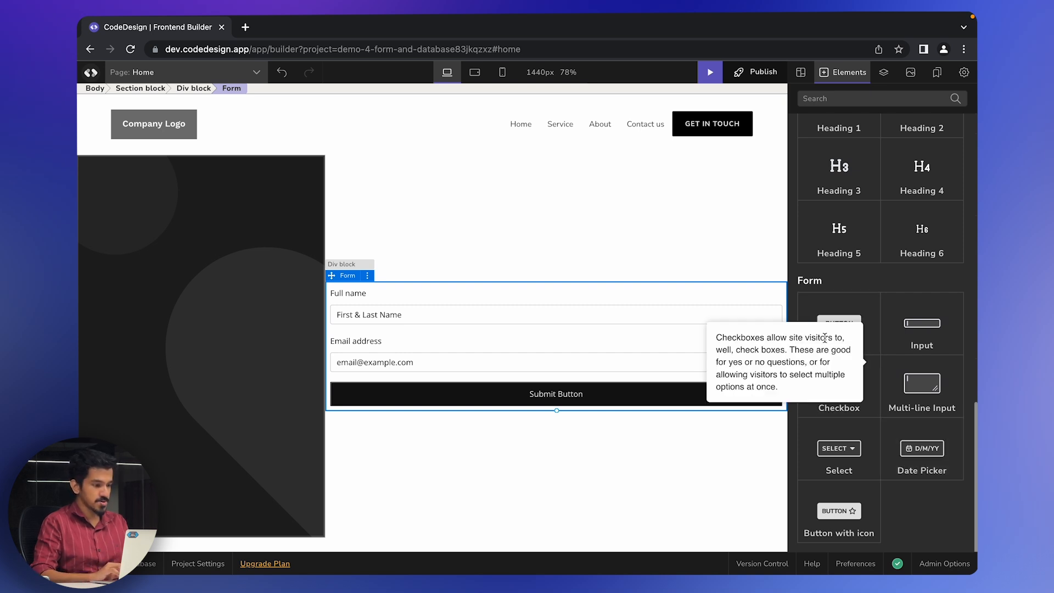
{"action": "left_click", "coordinate": [354, 292]}
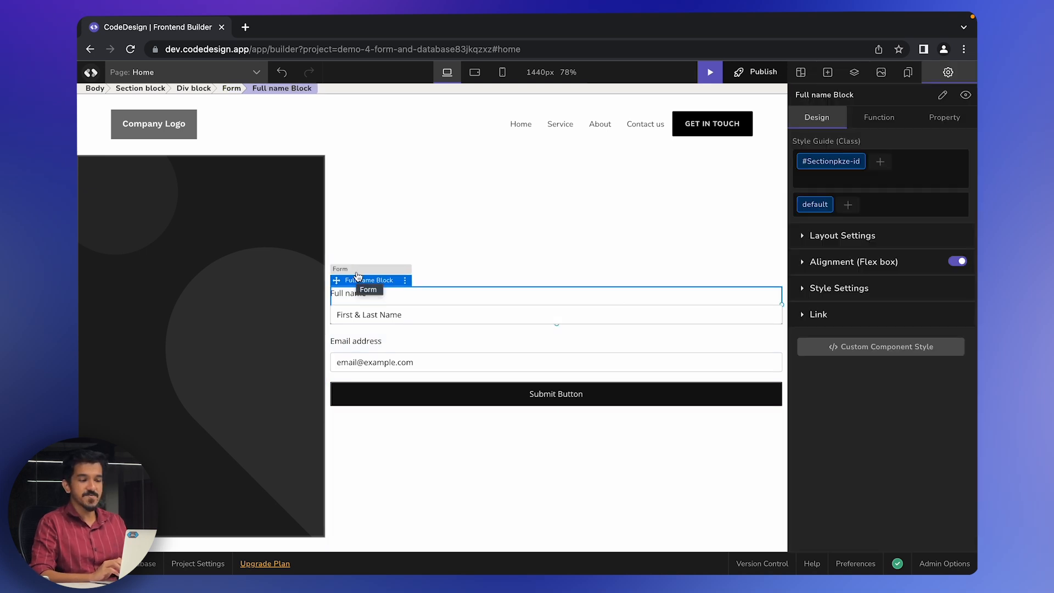
{"action": "left_click", "coordinate": [352, 272]}
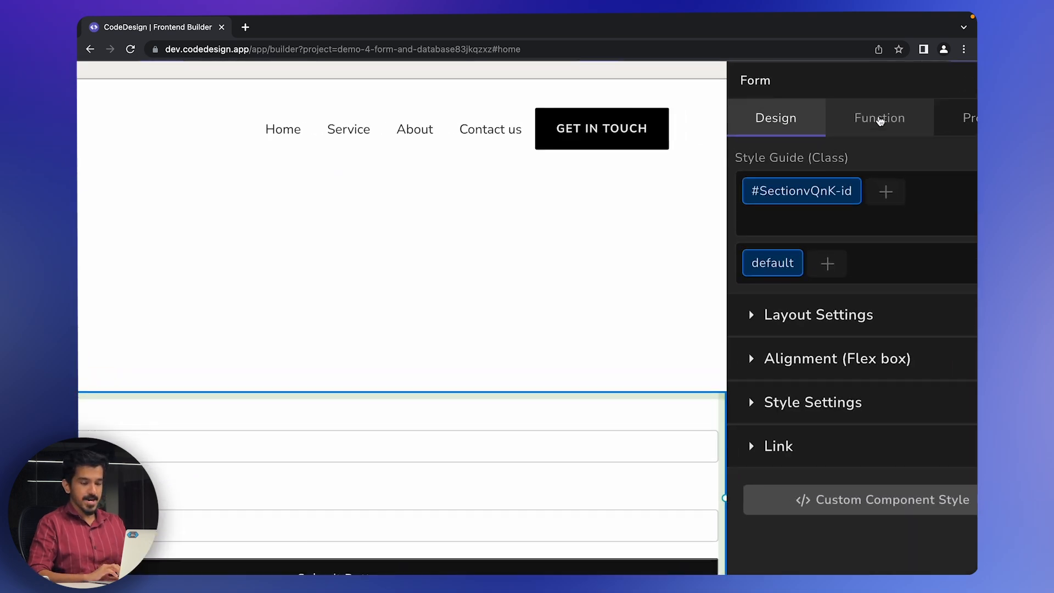
- Add an 'Element's form is submitted' event rule to the form in its Function settings
{"action": "left_click", "coordinate": [879, 119]}
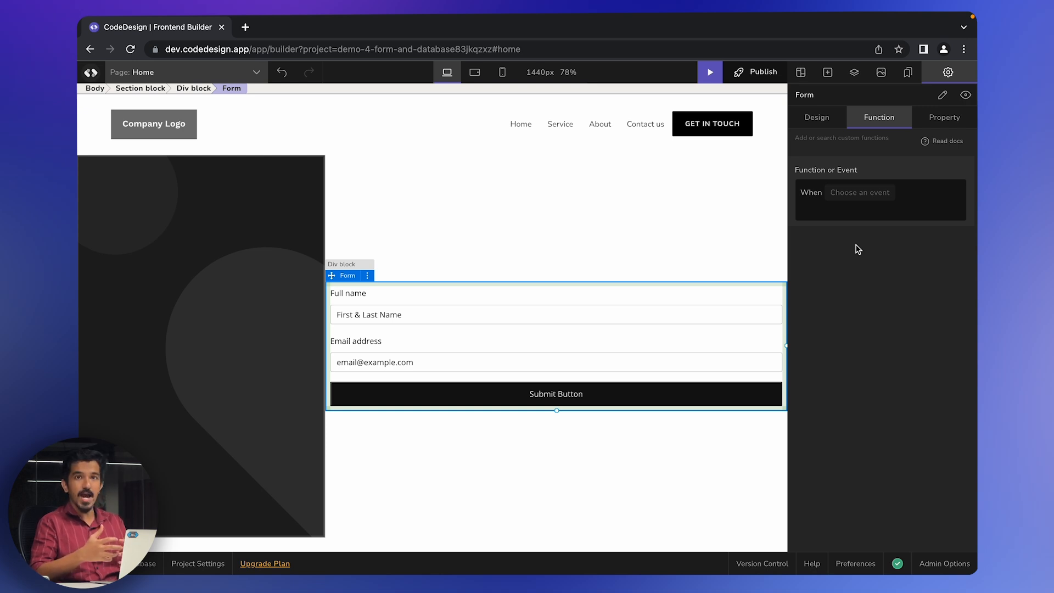
{"action": "left_click", "coordinate": [859, 197]}
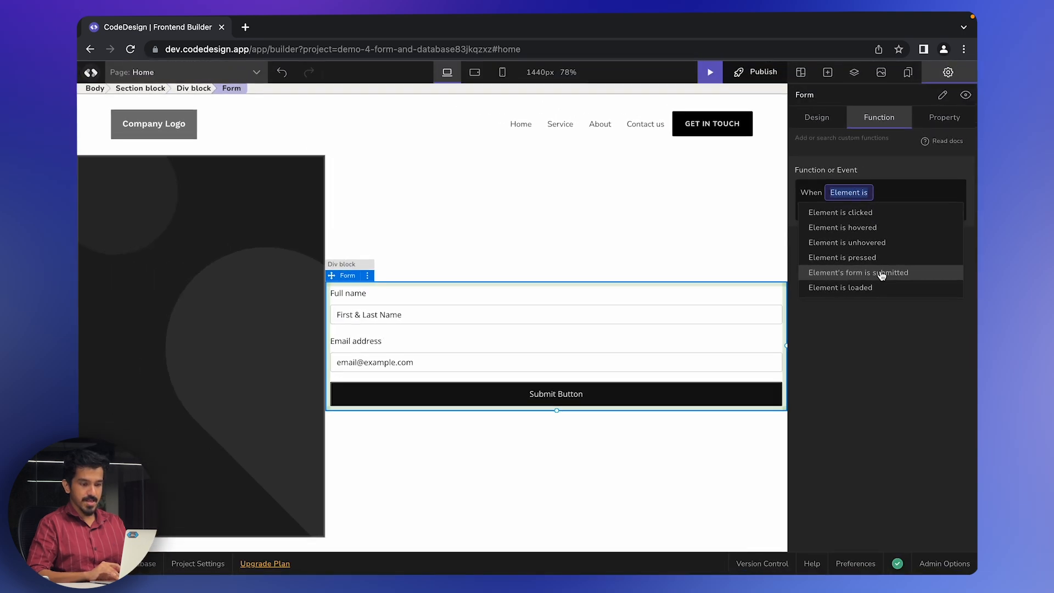
{"action": "left_click", "coordinate": [881, 273]}
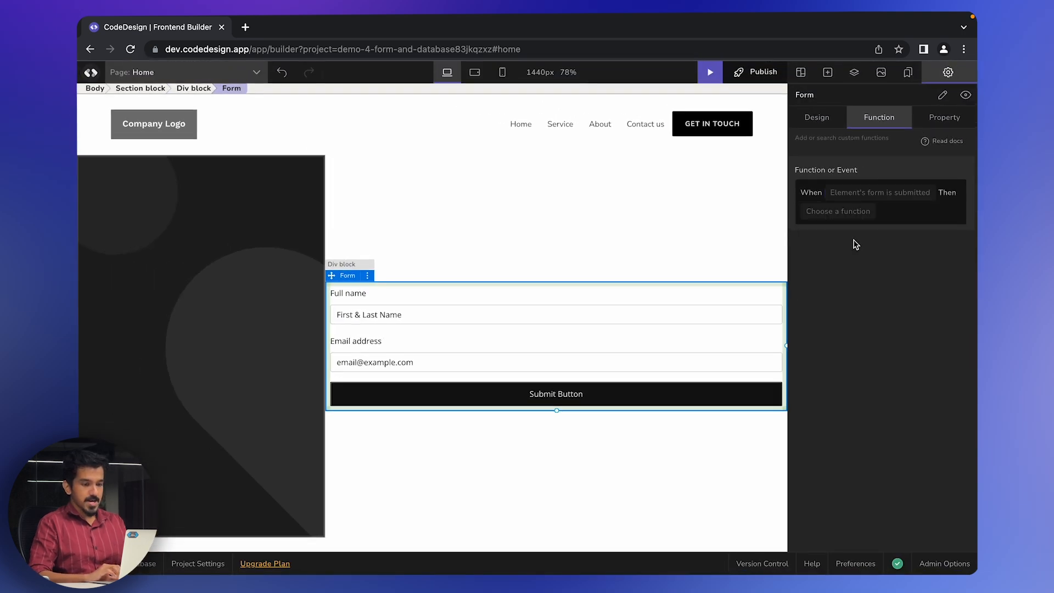
{"action": "left_click", "coordinate": [827, 214]}
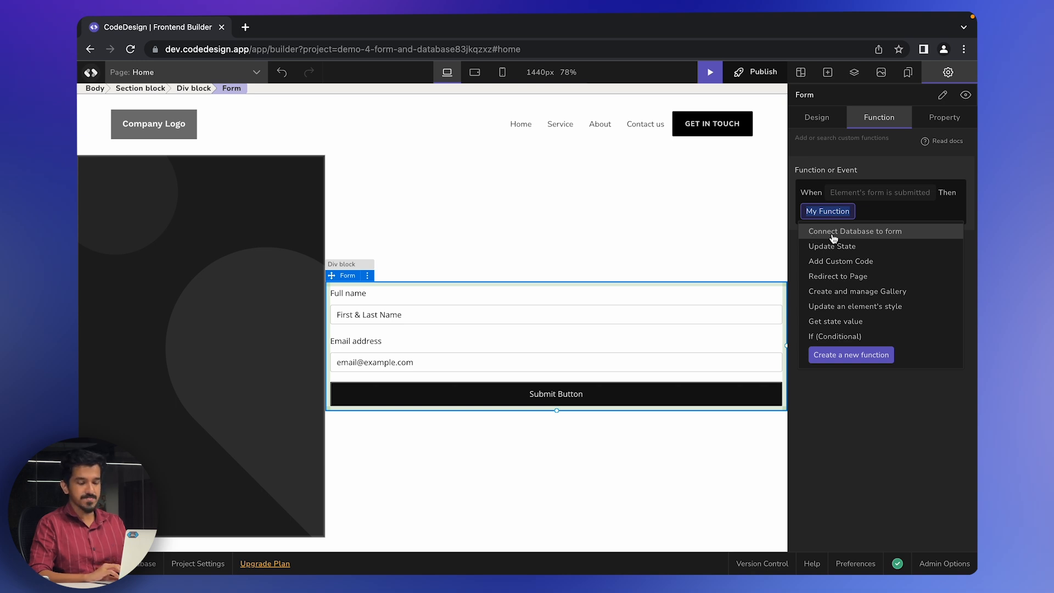
- Make the submit rule run Connect Database to form, renamed 'gather coustomer email'
{"action": "left_click", "coordinate": [833, 233]}
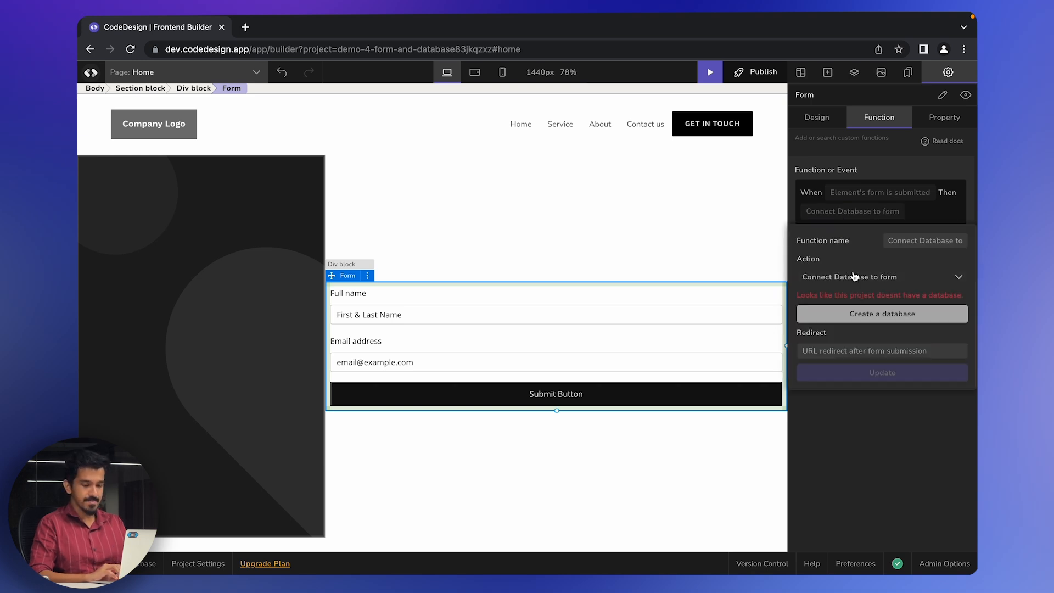
{"action": "left_click_drag", "start_coordinate": [886, 241], "coordinate": [964, 243]}
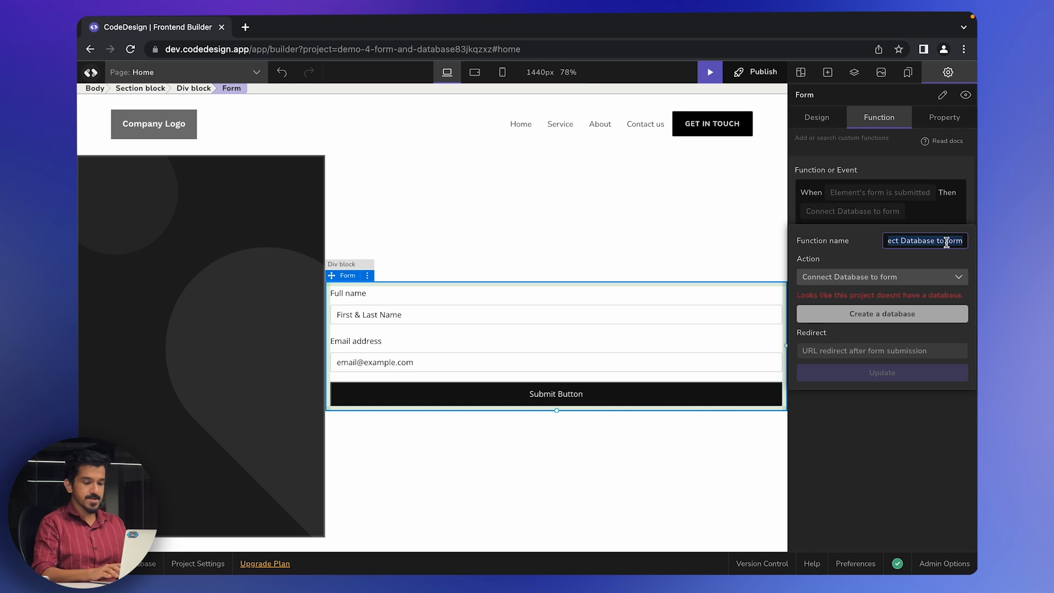
{"action": "key", "text": "BackSpace"}
{"action": "type", "text": "gather"}
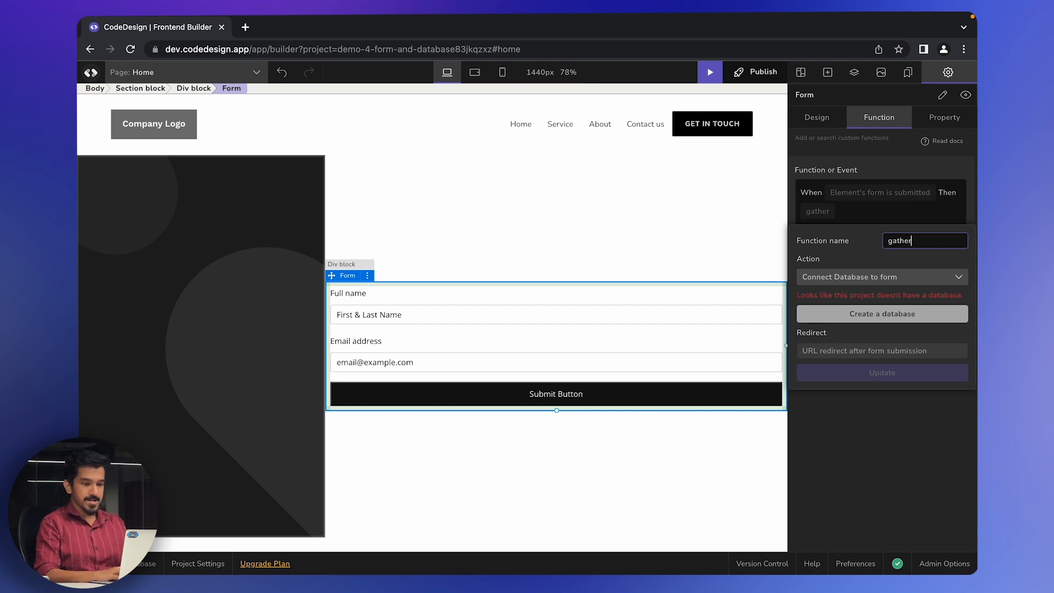
{"action": "type", "text": " co"}
{"action": "type", "text": "ustomer email"}
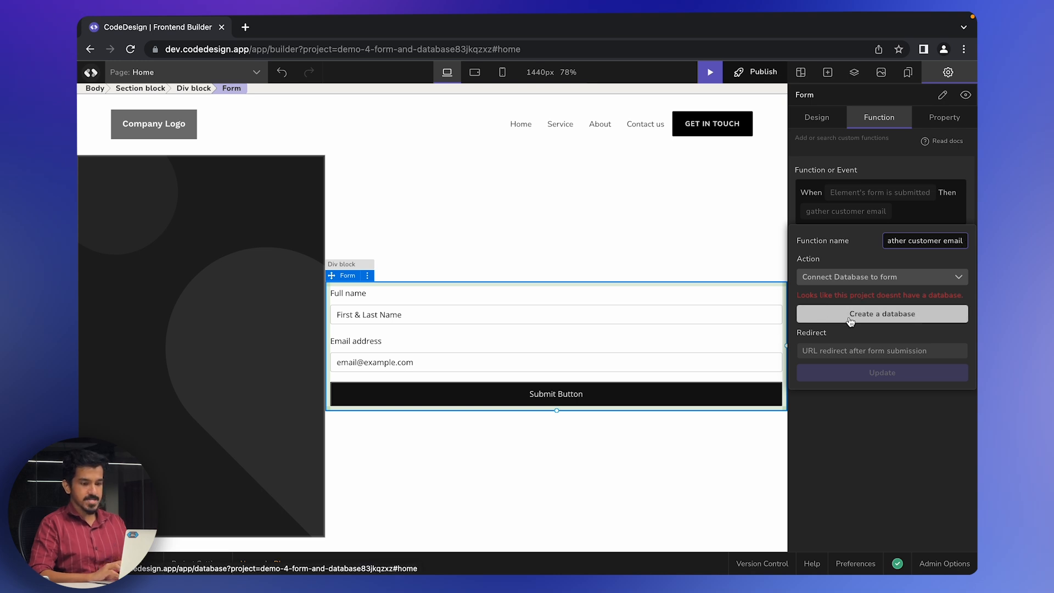
- Open the project's database section and create a database for the demo 4 project
{"action": "left_click", "coordinate": [884, 317]}
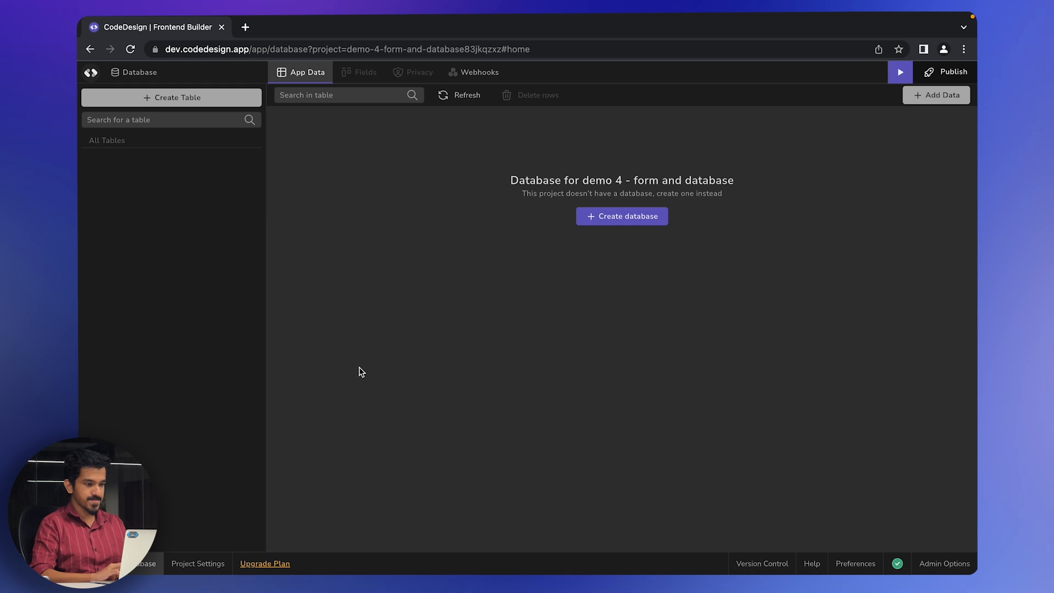
{"action": "left_click", "coordinate": [646, 221]}
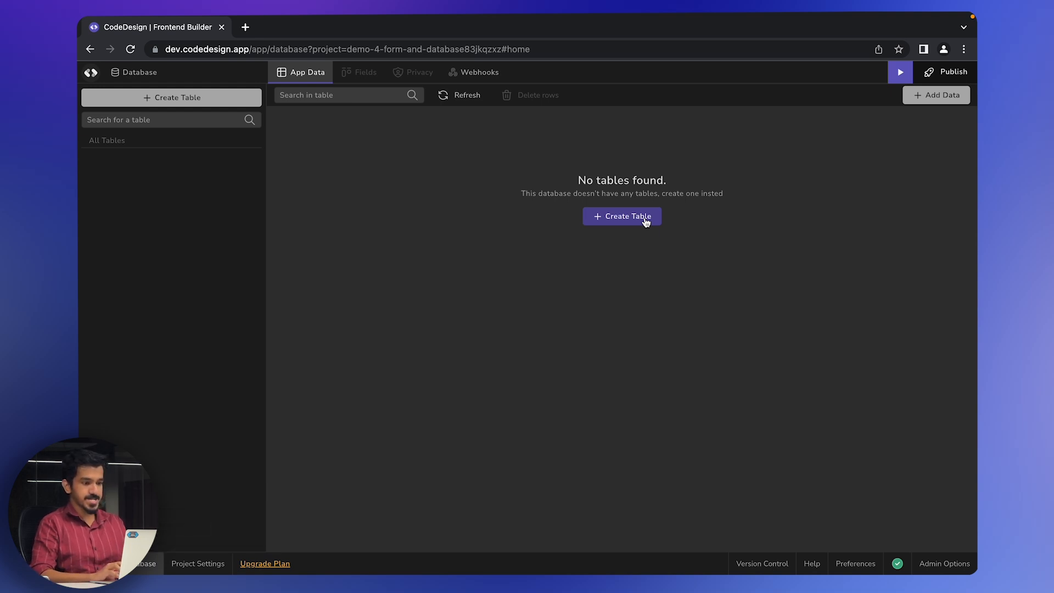
- Start a new table named Users, described 'User data', with a Text primary field 'email'
{"action": "left_click", "coordinate": [614, 220]}
{"action": "left_click", "coordinate": [569, 262]}
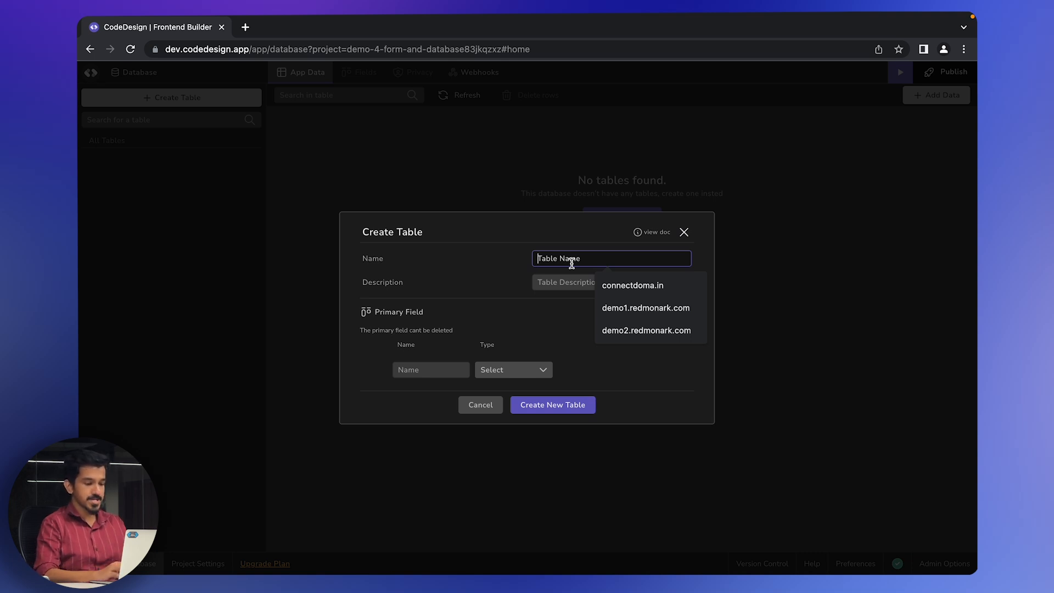
{"action": "type", "text": "Users"}
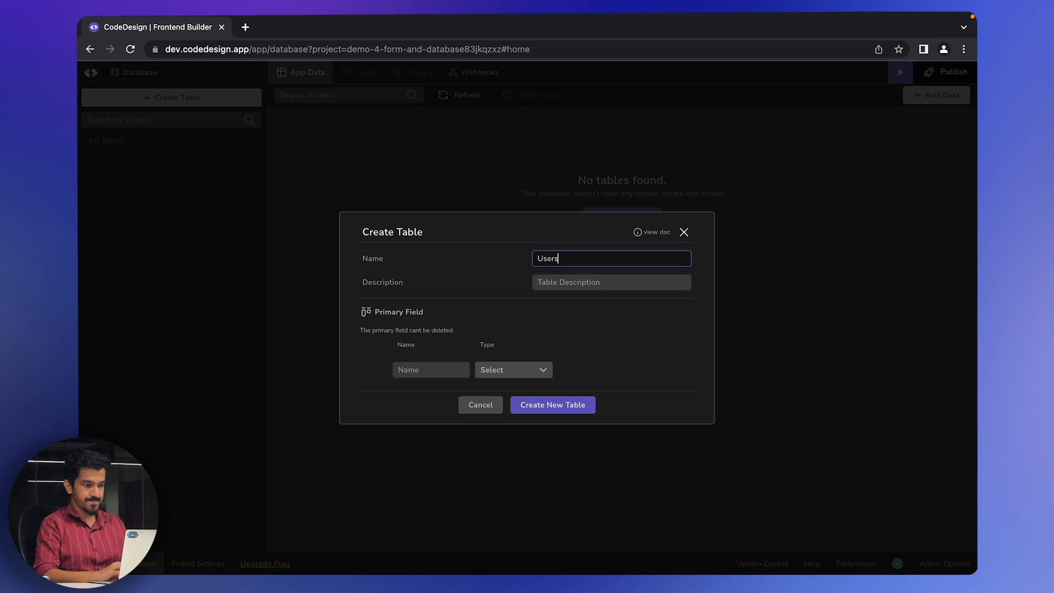
{"action": "left_click", "coordinate": [553, 282]}
{"action": "type", "text": "User data"}
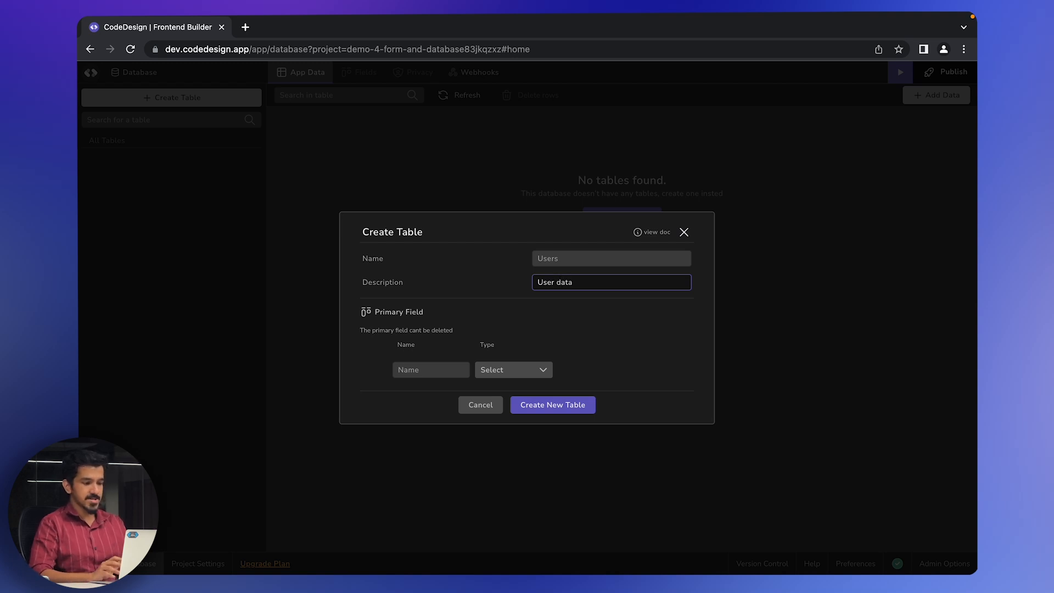
{"action": "left_click", "coordinate": [435, 370]}
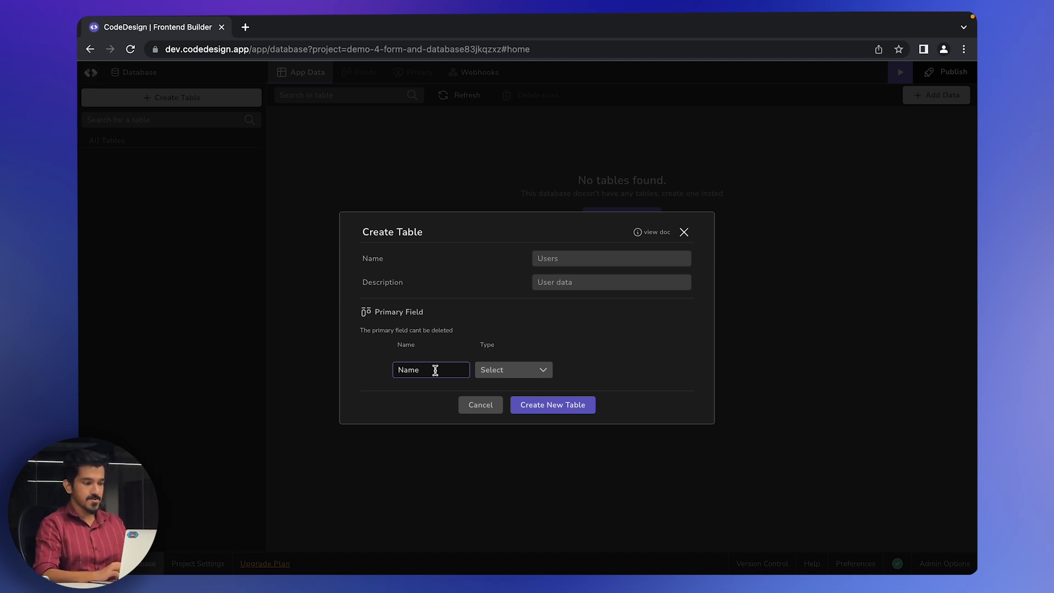
{"action": "type", "text": "email"}
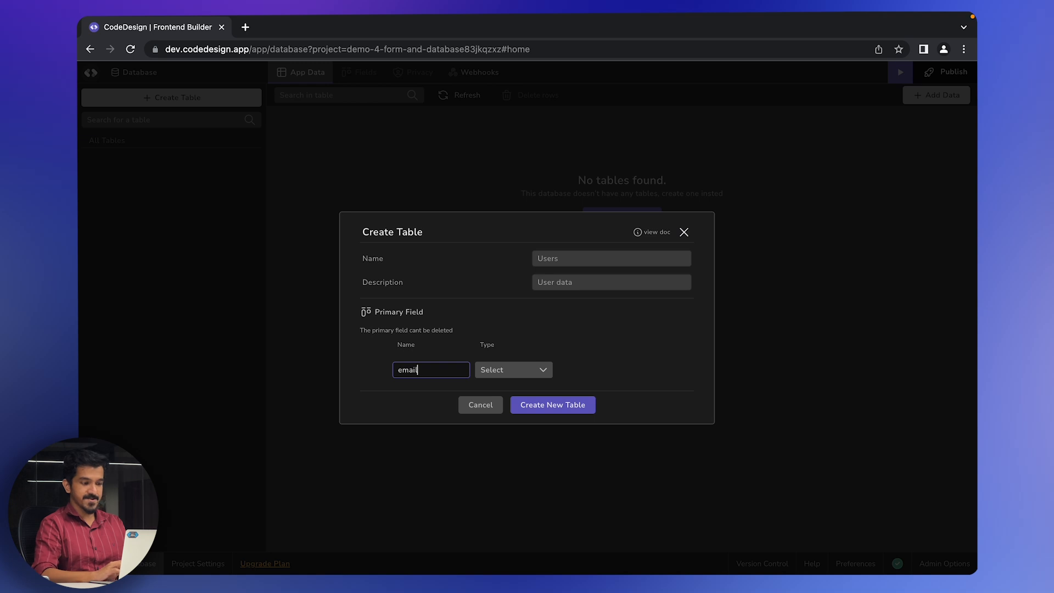
{"action": "left_click", "coordinate": [503, 377]}
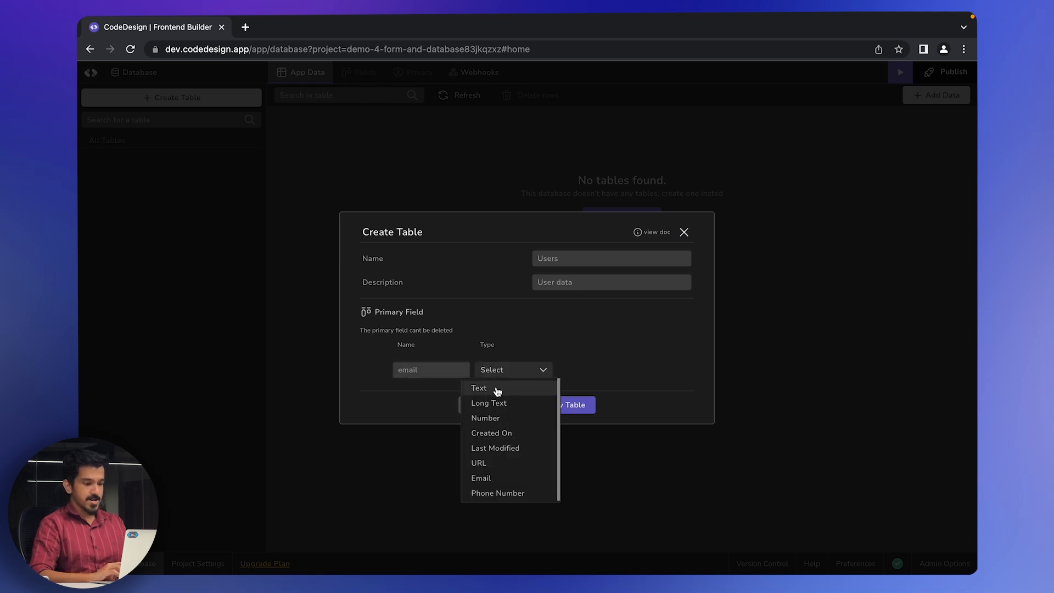
{"action": "left_click", "coordinate": [497, 391]}
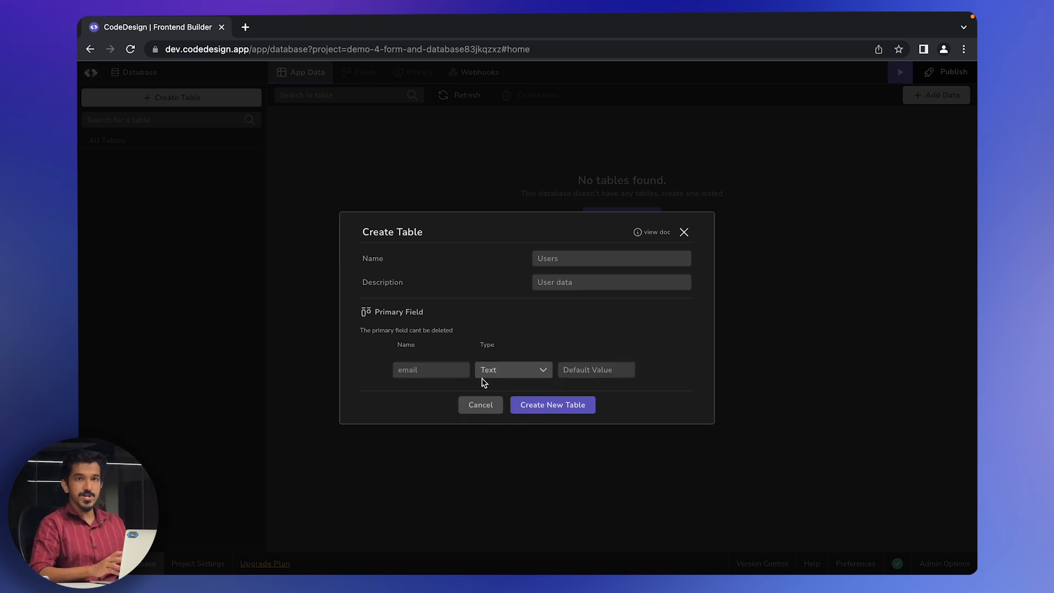
- Create the Users table, add a second Text field called 'name', and save the fields
{"action": "left_click", "coordinate": [545, 406]}
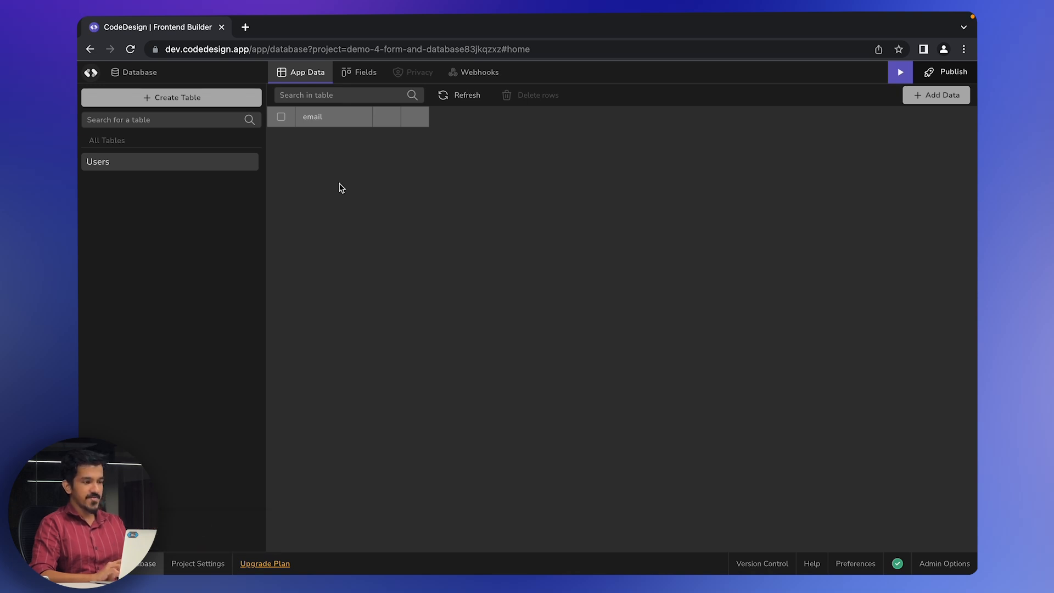
{"action": "left_click", "coordinate": [354, 74]}
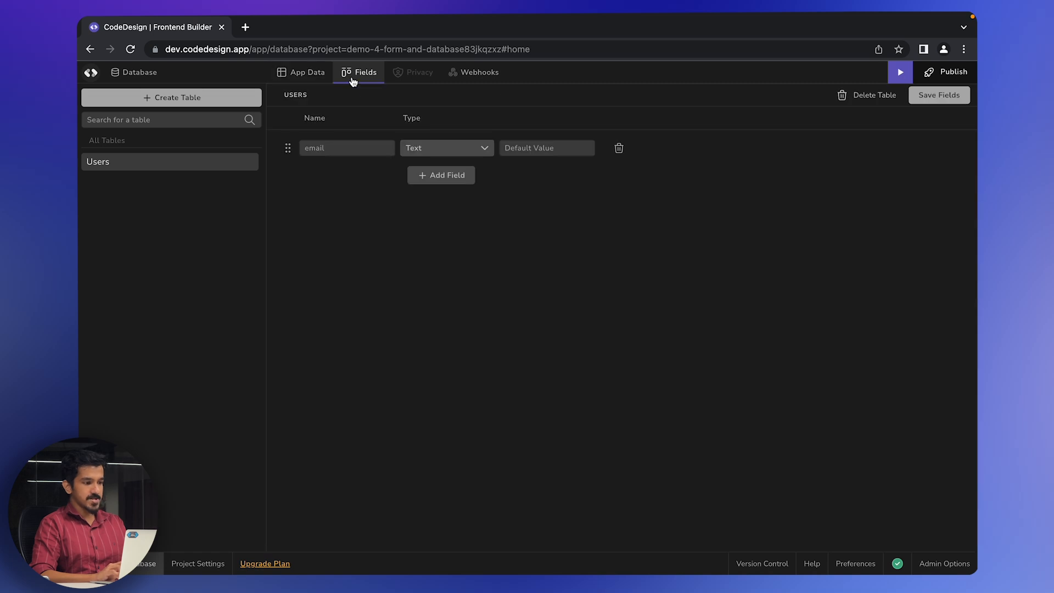
{"action": "left_click", "coordinate": [434, 176]}
{"action": "left_click", "coordinate": [372, 172]}
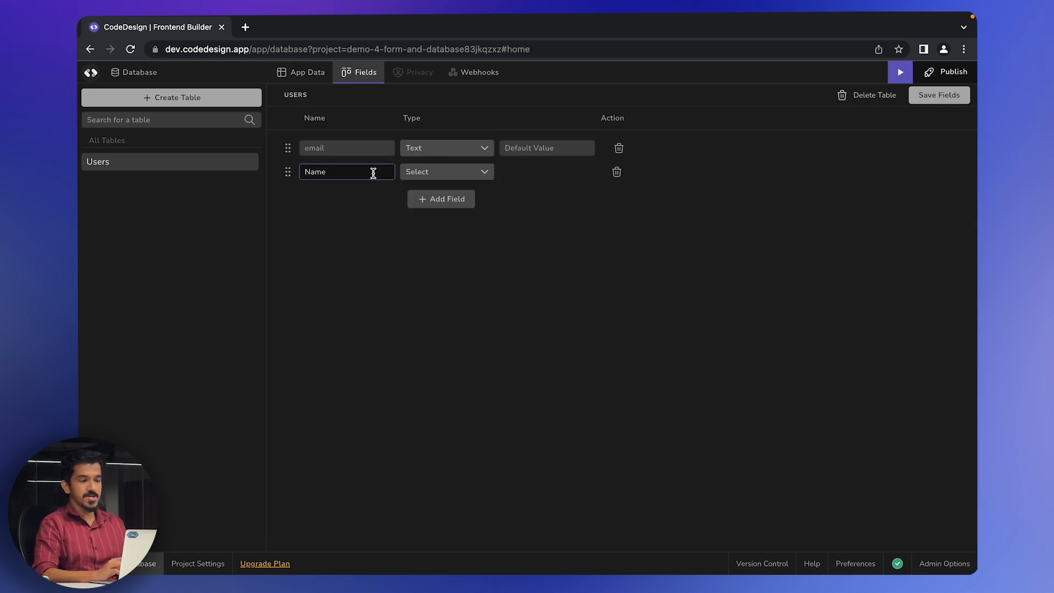
{"action": "type", "text": "name"}
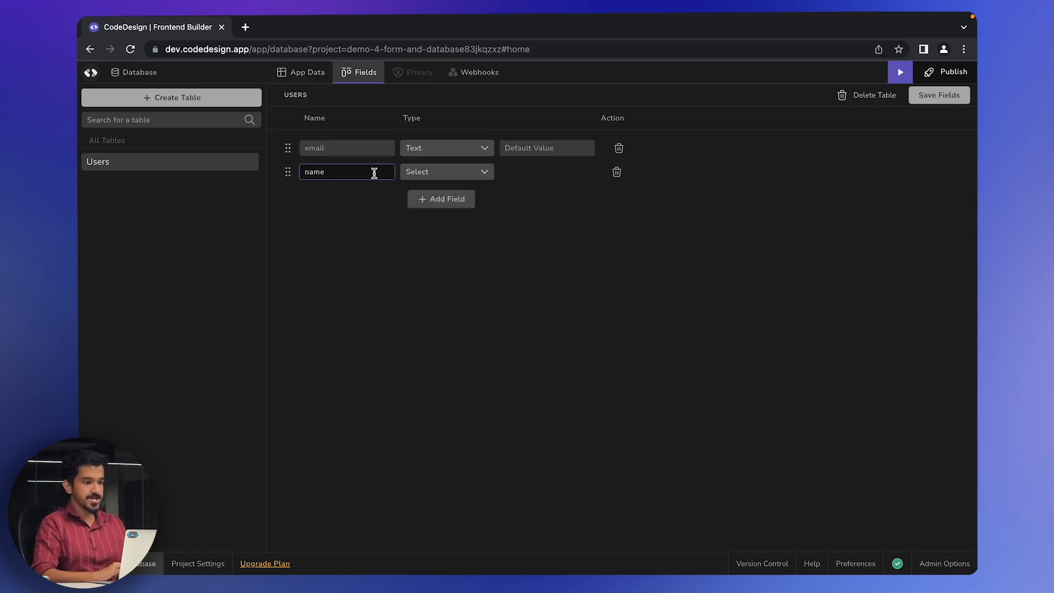
{"action": "left_click", "coordinate": [446, 174]}
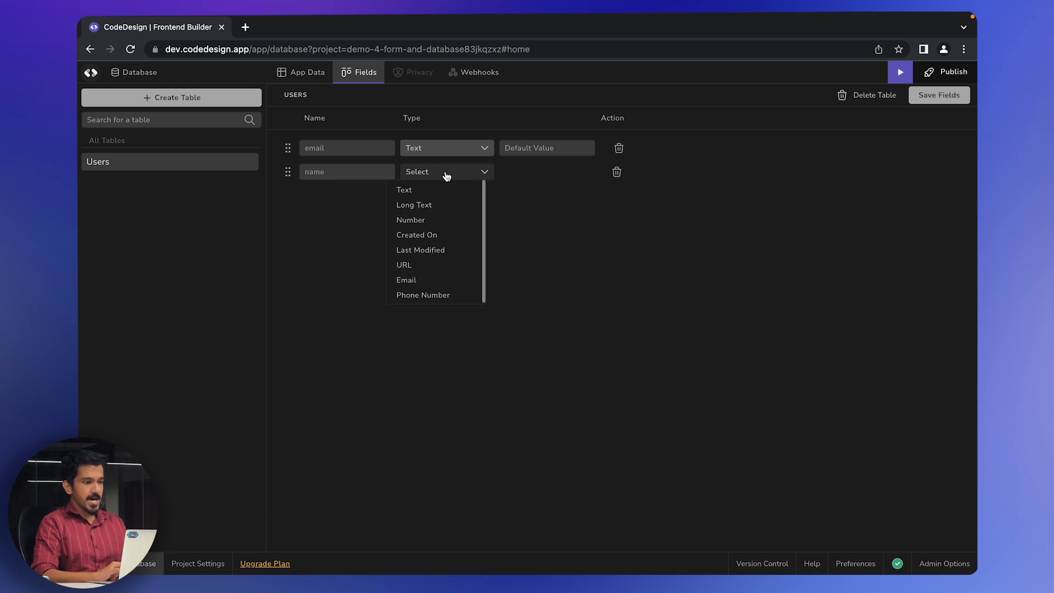
{"action": "left_click", "coordinate": [410, 188]}
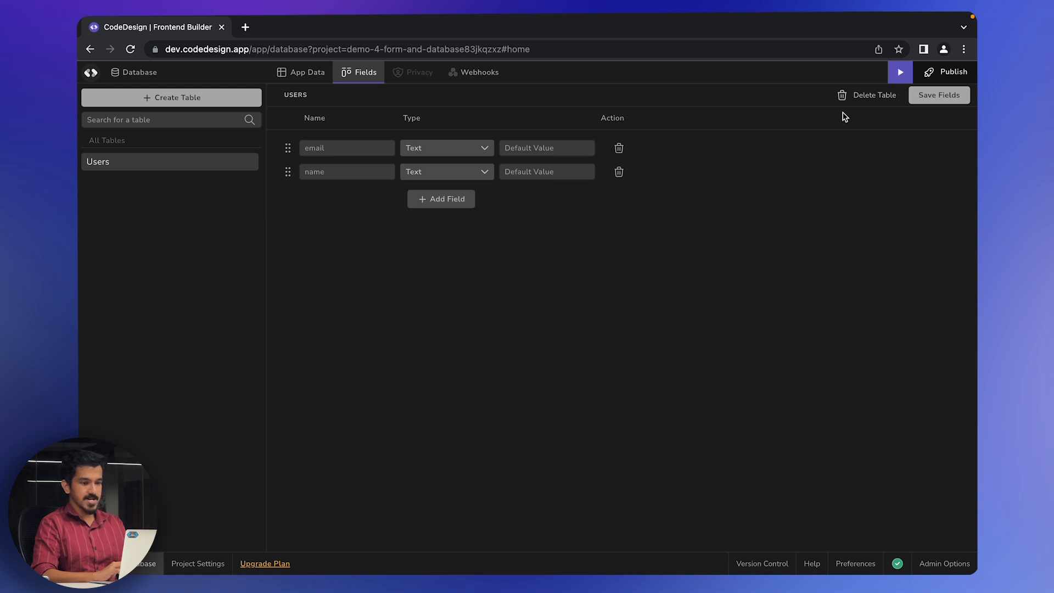
{"action": "left_click", "coordinate": [940, 96]}
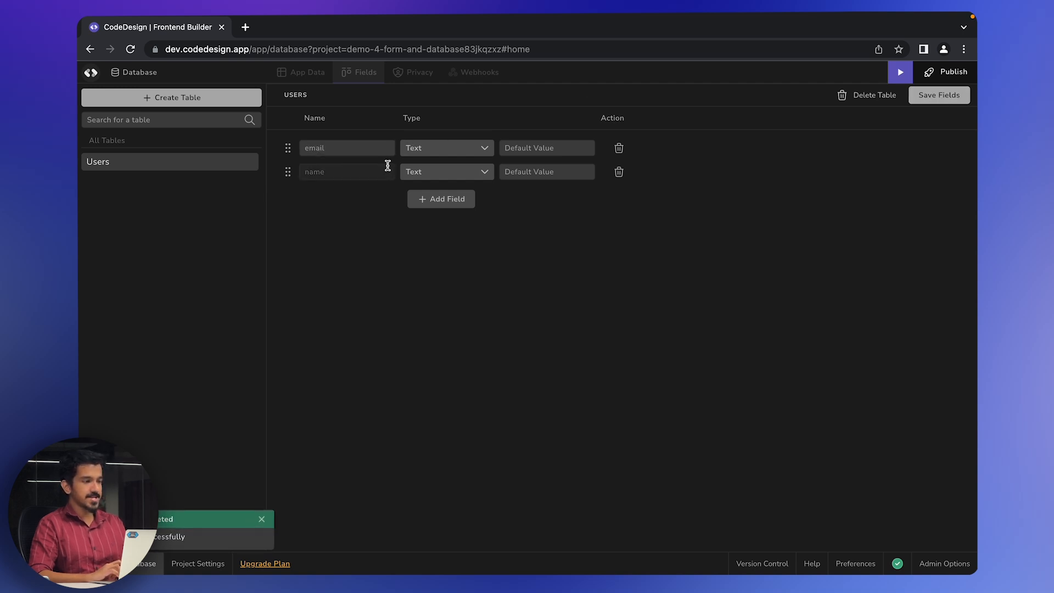
- Check the Users table's empty App Data, then go back to the Home page builder
{"action": "left_click", "coordinate": [303, 71]}
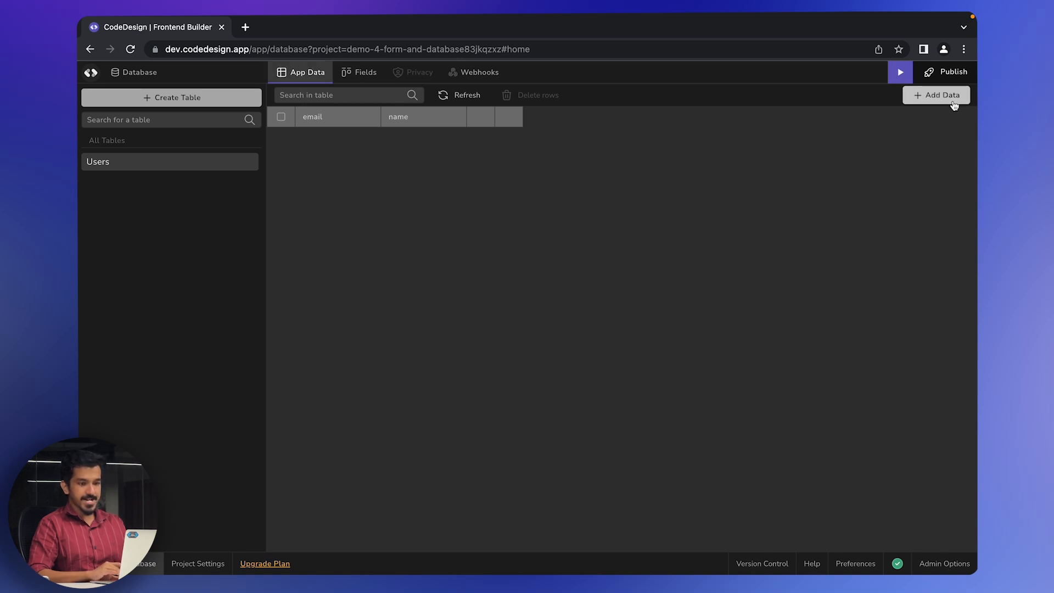
{"action": "scroll", "coordinate": [954, 106], "scroll_direction": "up", "scroll_amount": 3}
{"action": "scroll", "coordinate": [954, 106], "scroll_direction": "down", "scroll_amount": 3}
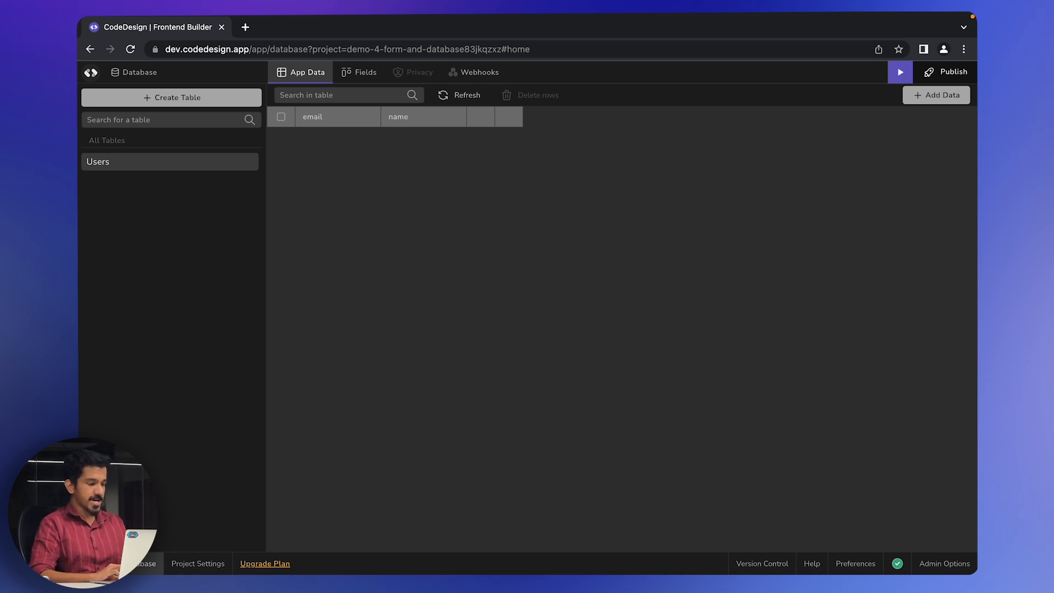
{"action": "left_click", "coordinate": [95, 564]}
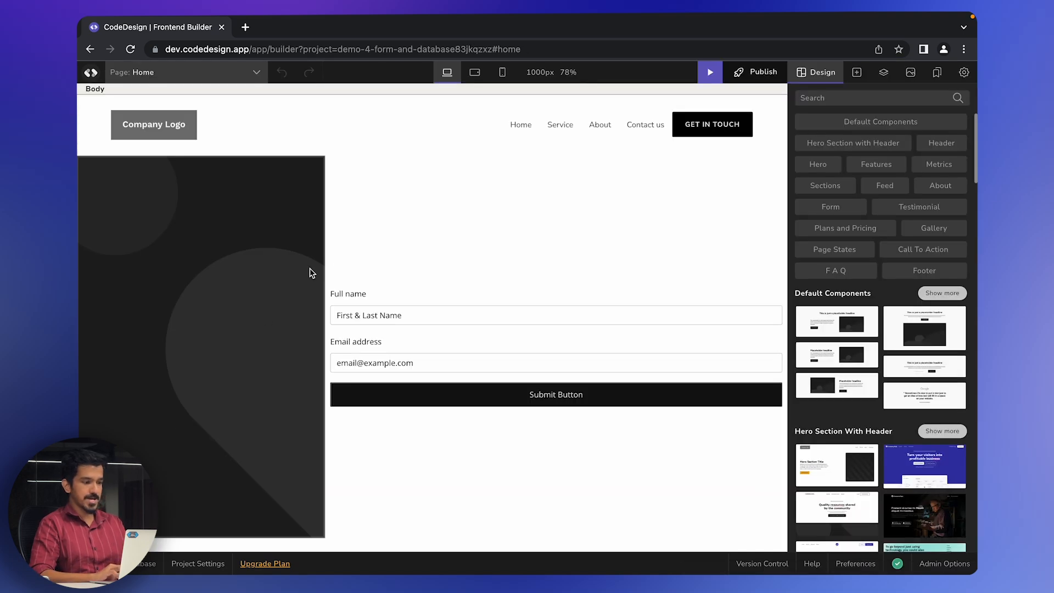
- Select the Full name block and look through its submit event and function options
{"action": "left_click", "coordinate": [404, 294]}
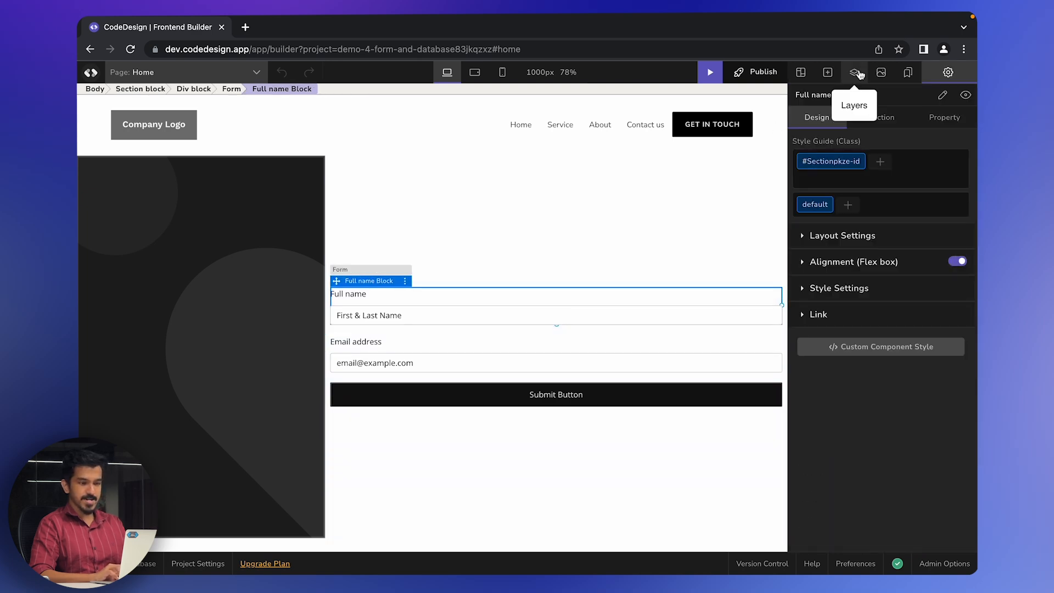
{"action": "left_click", "coordinate": [878, 118]}
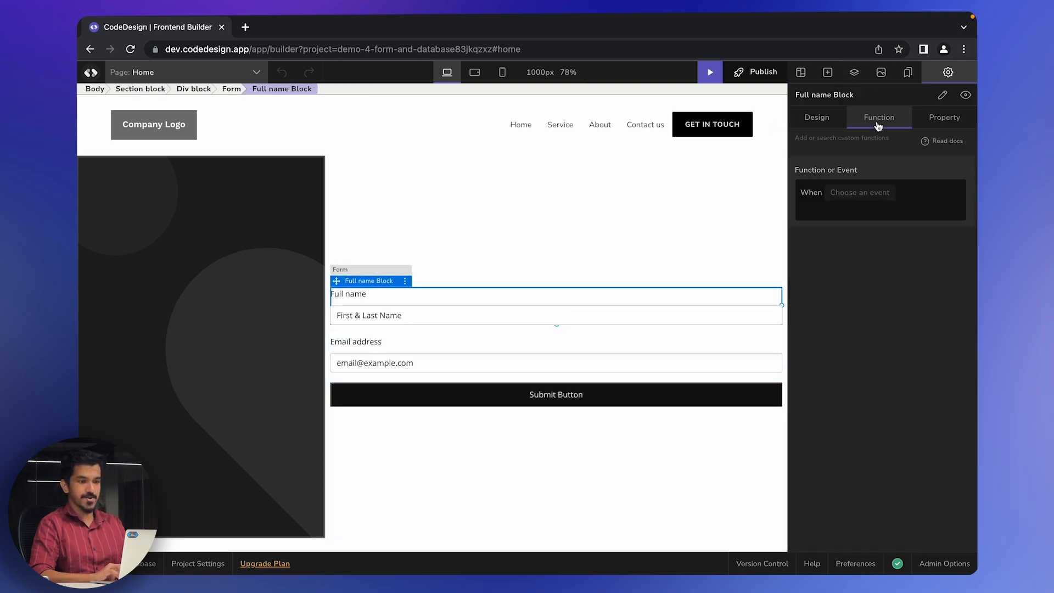
{"action": "left_click", "coordinate": [866, 193]}
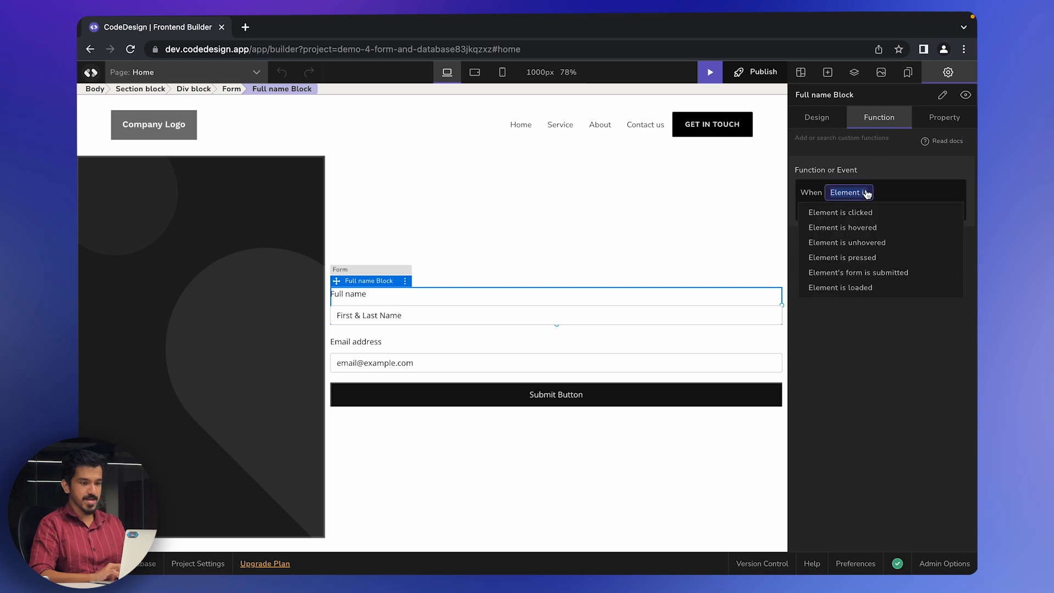
{"action": "left_click", "coordinate": [865, 273]}
{"action": "left_click", "coordinate": [845, 214]}
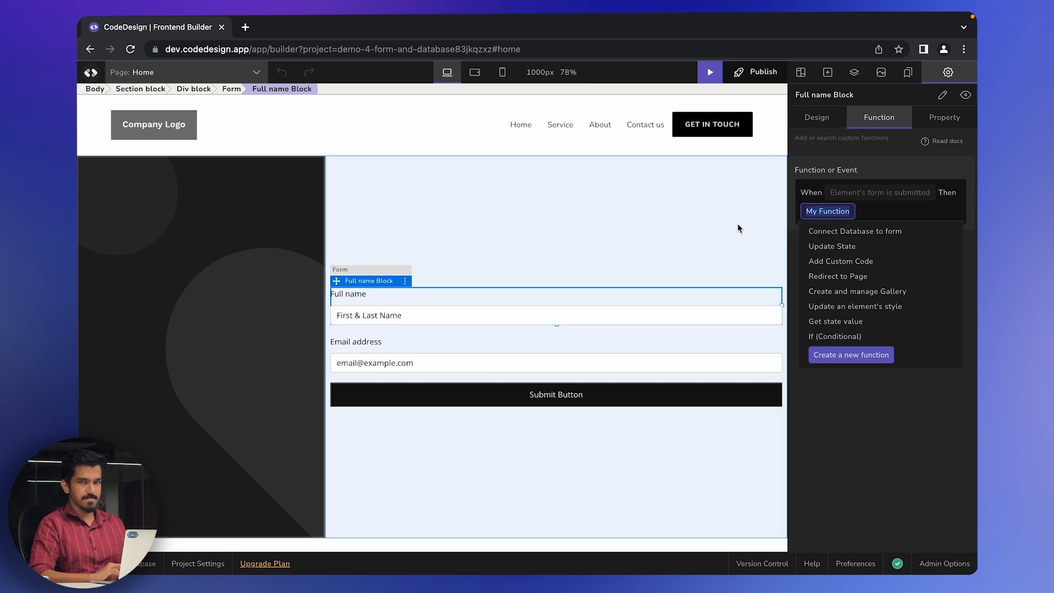
{"action": "left_click", "coordinate": [736, 223]}
- Glance at the Users table, then return to Home and select the whole form
{"action": "left_click", "coordinate": [148, 563]}
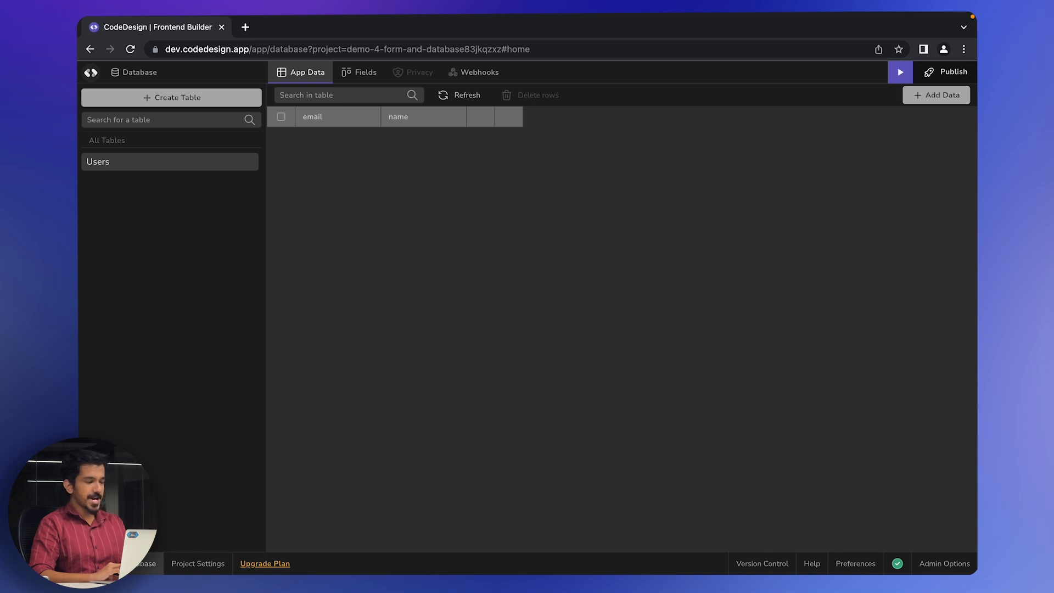
{"action": "left_click", "coordinate": [96, 563]}
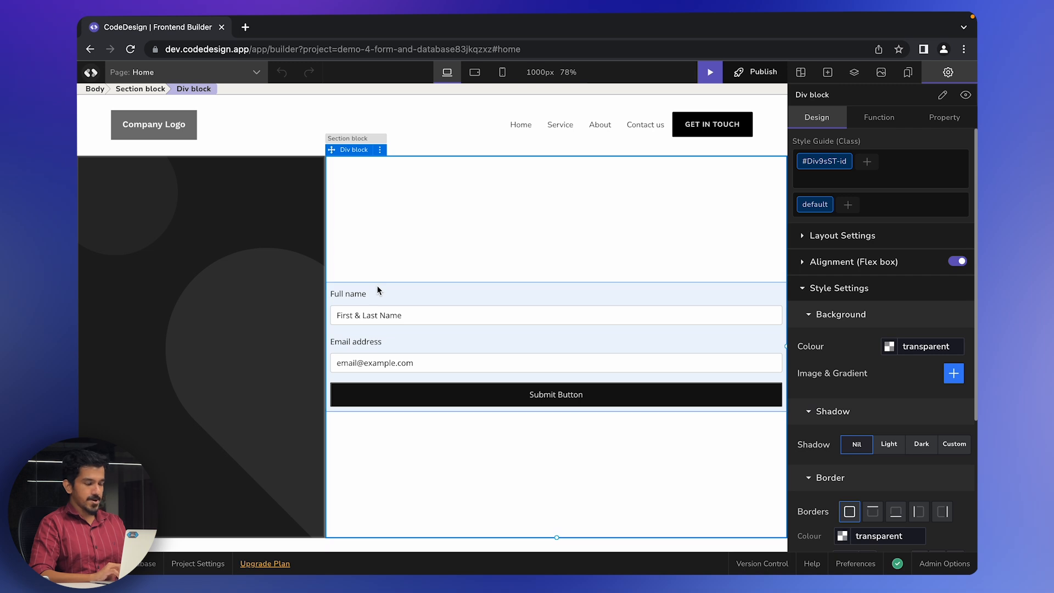
{"action": "left_click", "coordinate": [377, 285]}
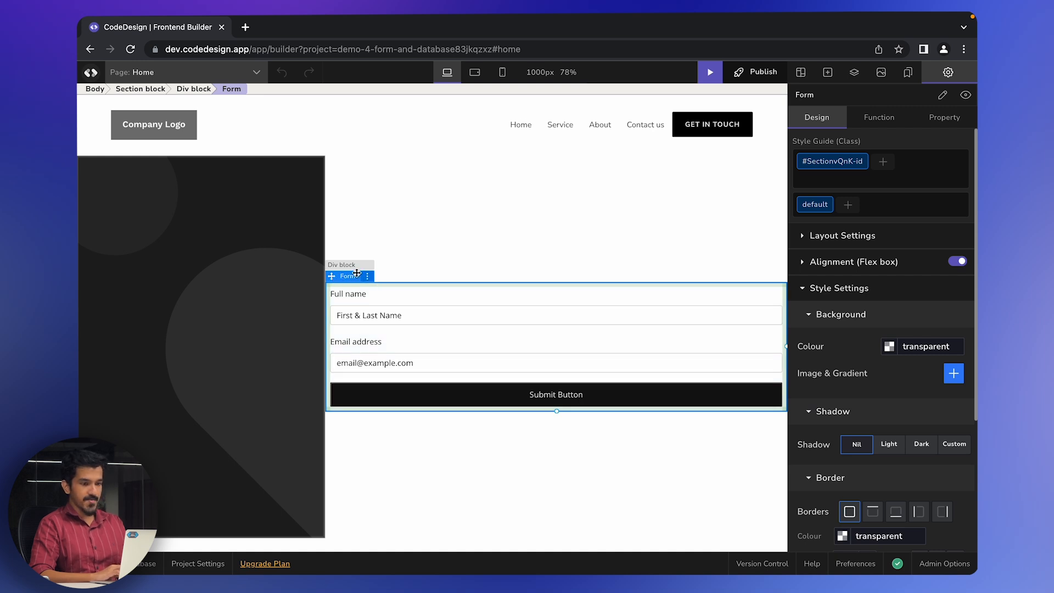
- Set the form's 'Element's form is submitted' event to run Connect Database to form, selecting its default name
{"action": "left_click", "coordinate": [878, 123]}
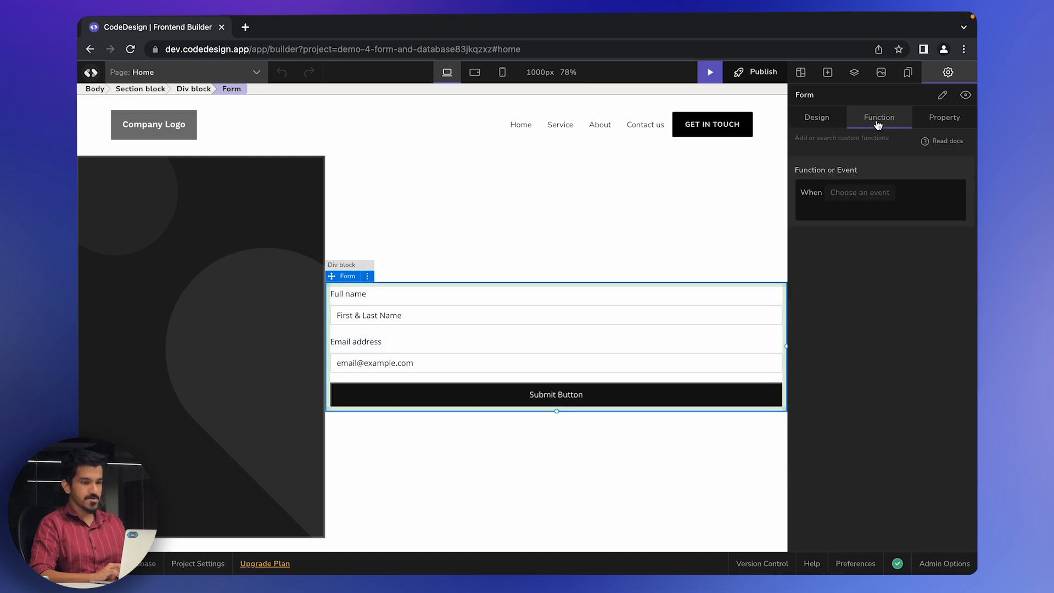
{"action": "left_click", "coordinate": [865, 195]}
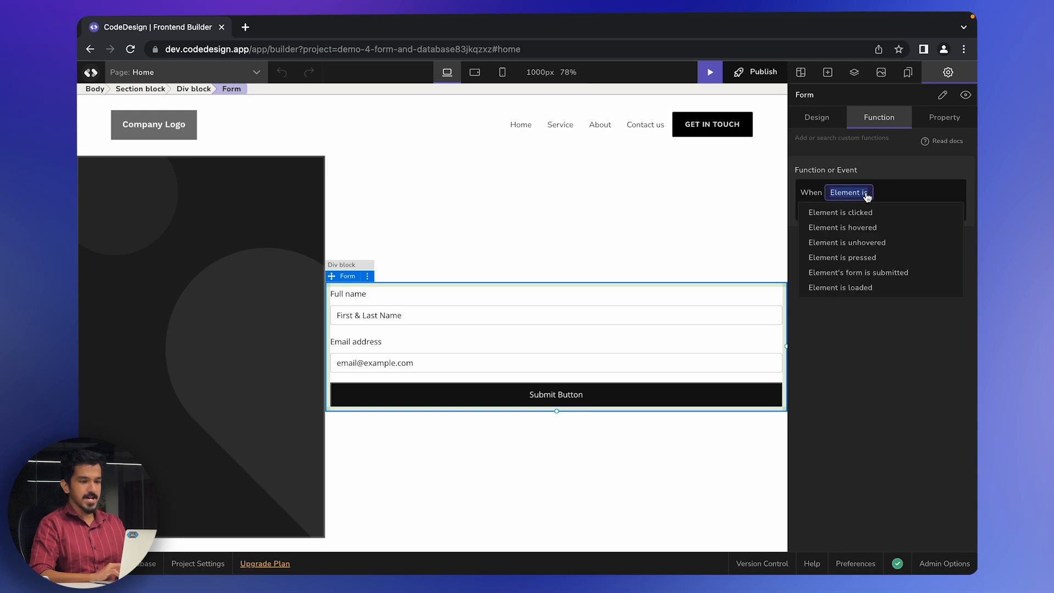
{"action": "left_click", "coordinate": [884, 273]}
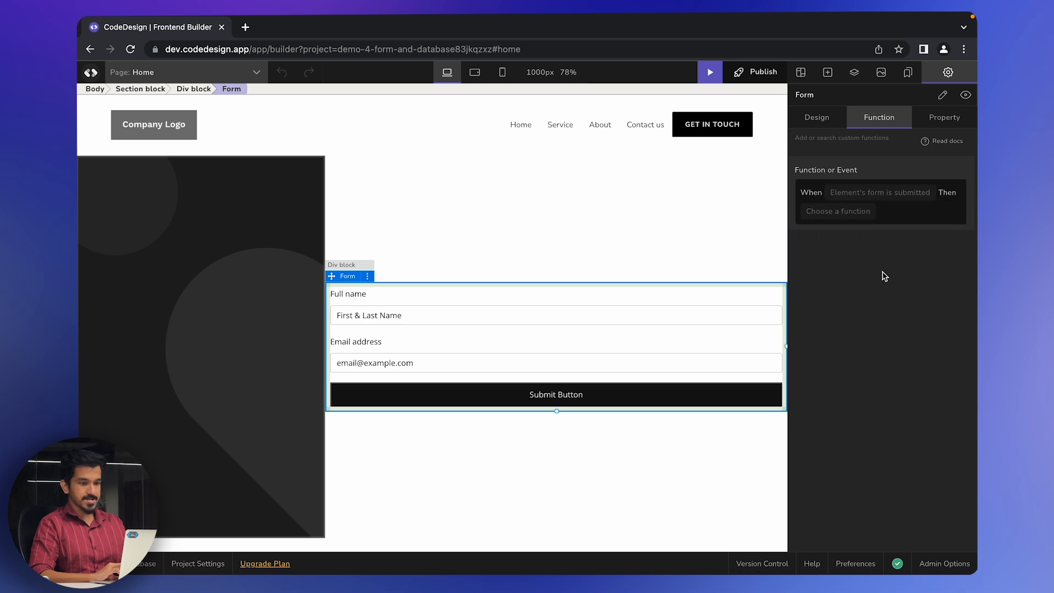
{"action": "left_click", "coordinate": [850, 220]}
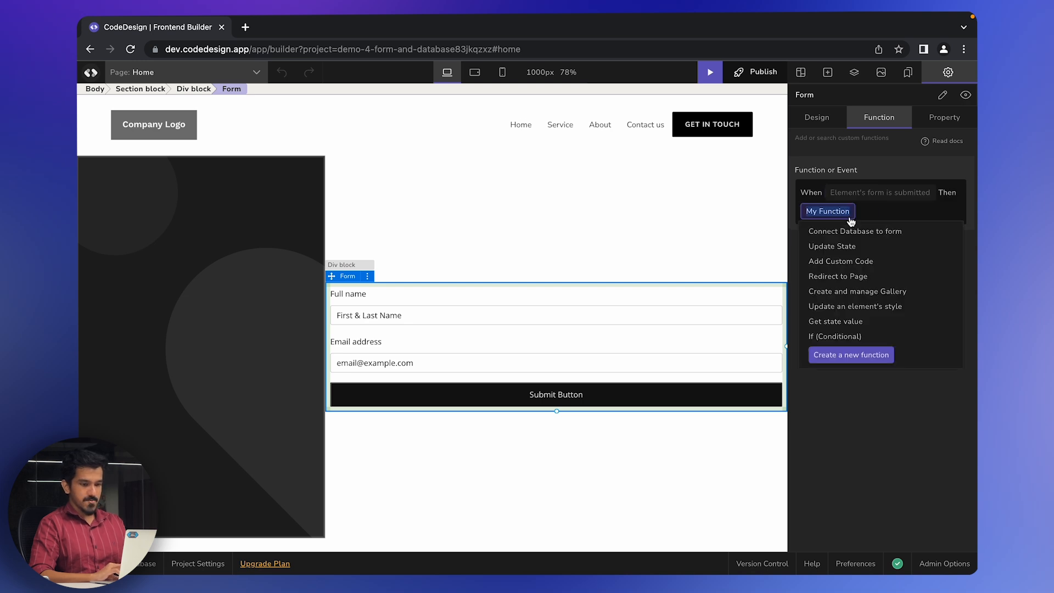
{"action": "left_click", "coordinate": [818, 237]}
{"action": "triple_click", "coordinate": [894, 241]}
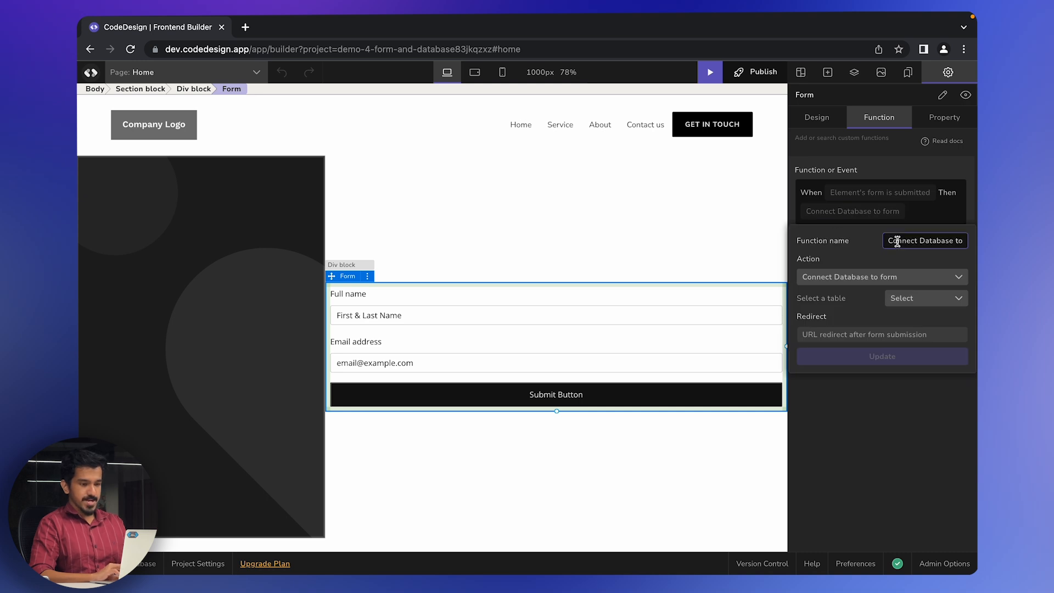
- Keep the default function name and save submissions to the Users table, mapping full name→name and email→email
{"action": "left_click", "coordinate": [861, 250]}
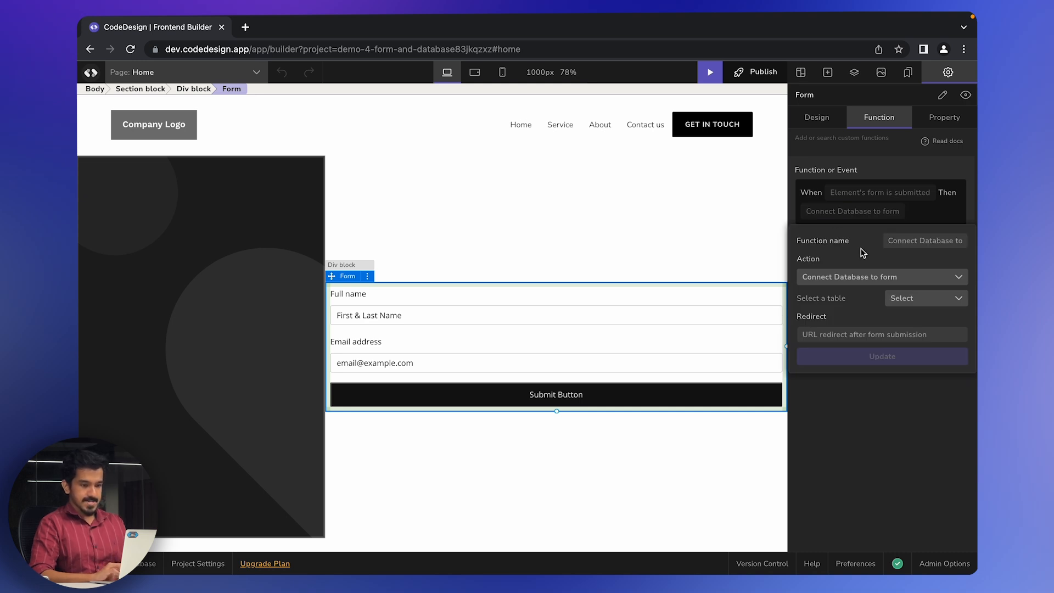
{"action": "left_click", "coordinate": [901, 298]}
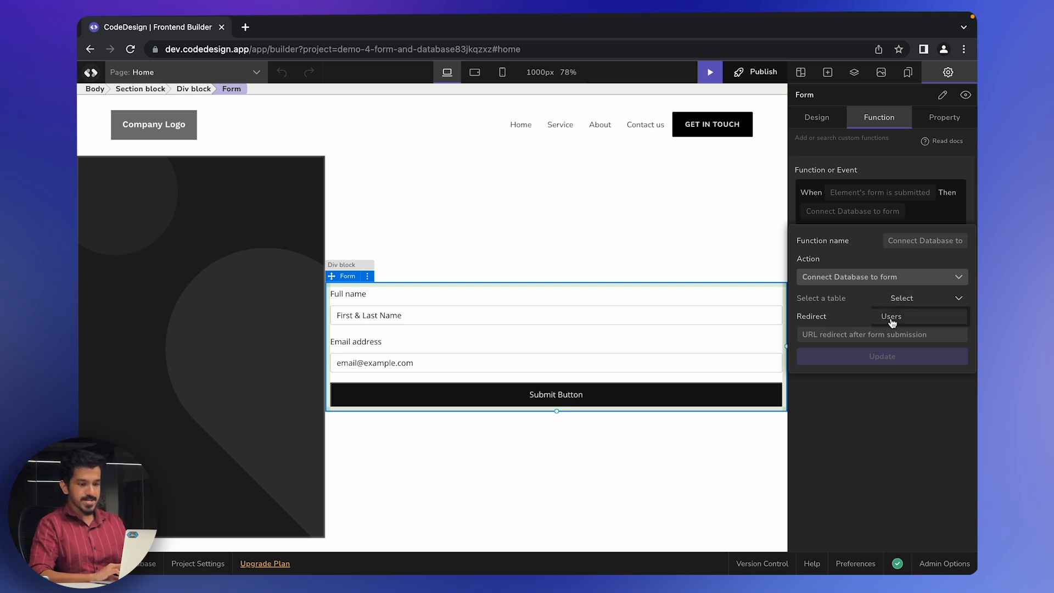
{"action": "left_click", "coordinate": [892, 319]}
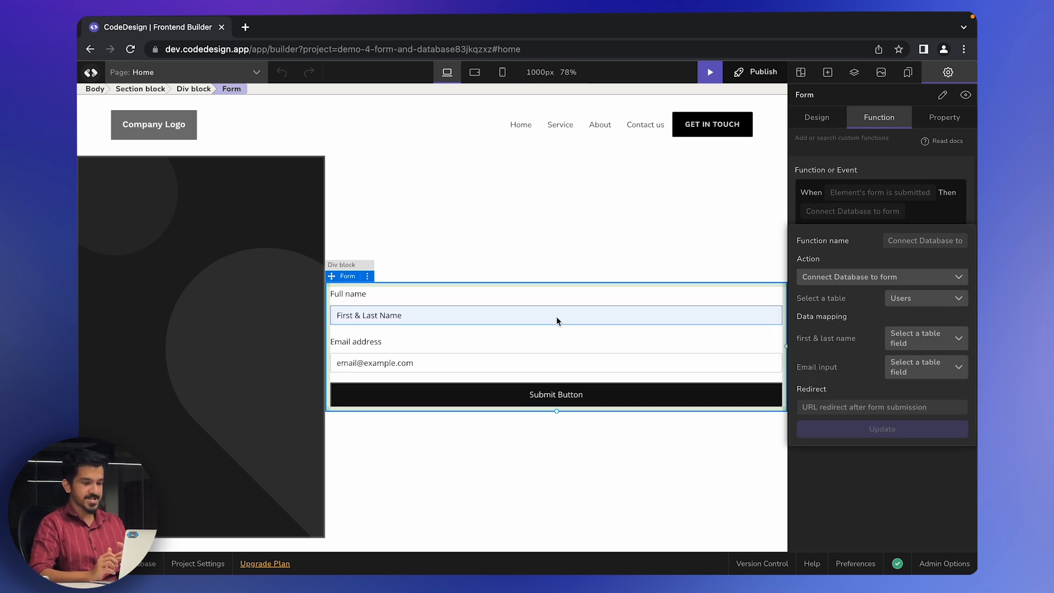
{"action": "left_click", "coordinate": [913, 336]}
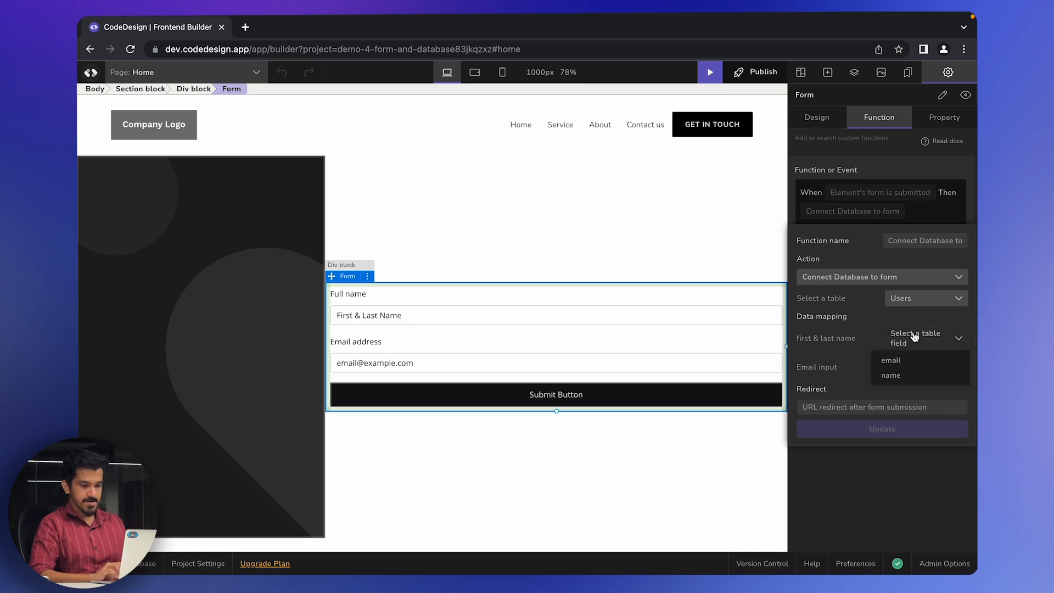
{"action": "left_click", "coordinate": [904, 377]}
{"action": "left_click", "coordinate": [915, 362]}
{"action": "left_click", "coordinate": [907, 378]}
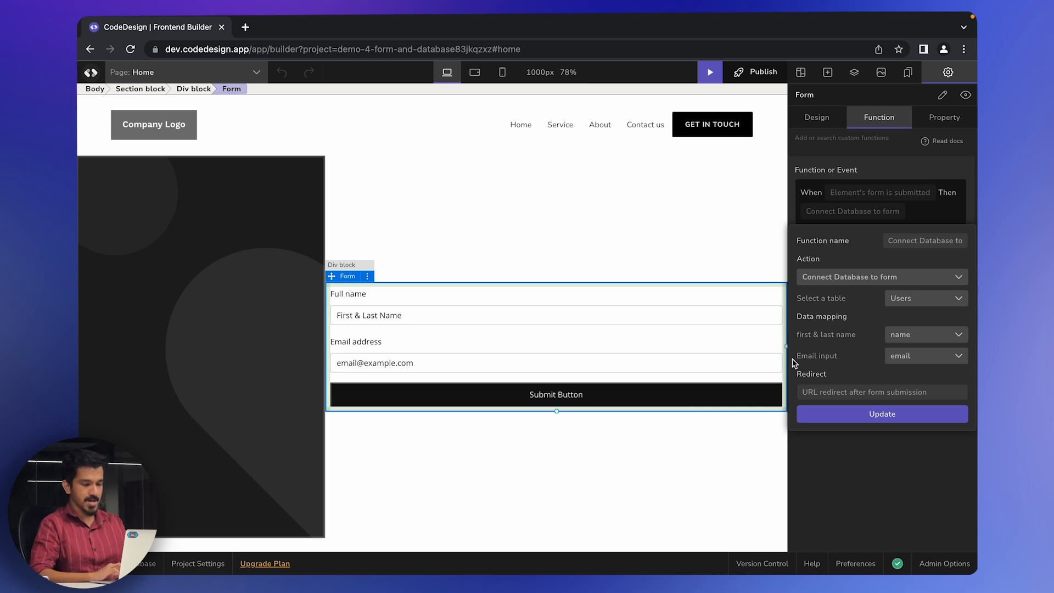
- Leave the optional redirect URL, update the database function, and launch a live page preview
{"action": "left_click", "coordinate": [833, 397]}
{"action": "left_click", "coordinate": [832, 397]}
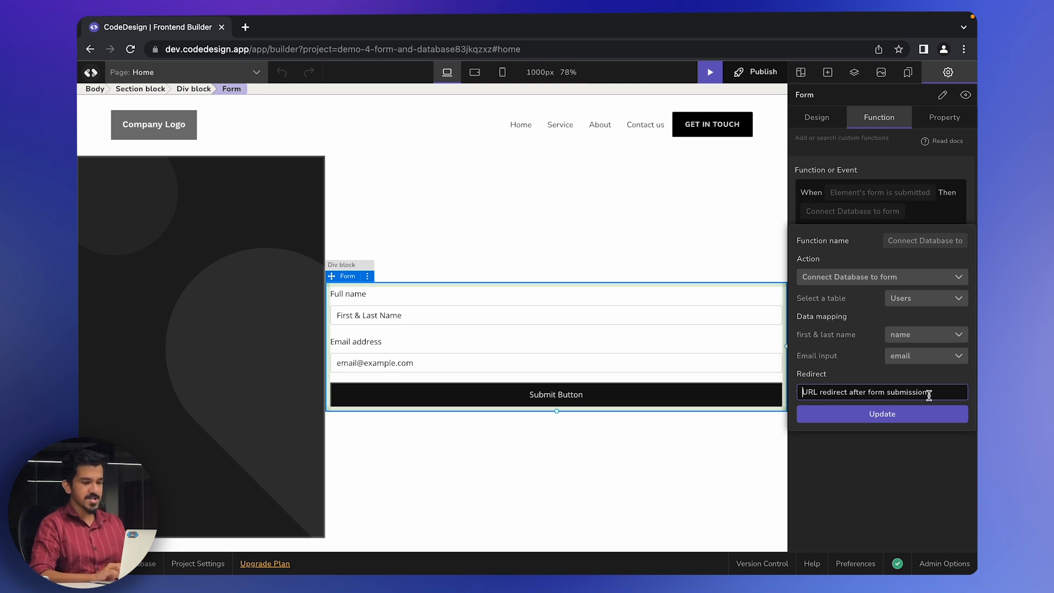
{"action": "left_click", "coordinate": [880, 415]}
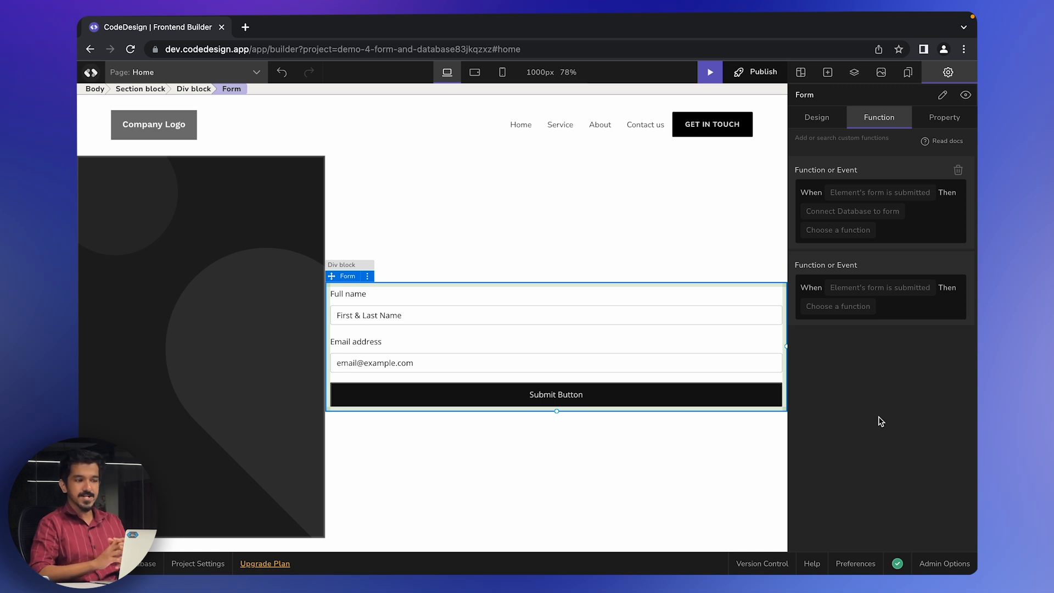
{"action": "left_click", "coordinate": [710, 76]}
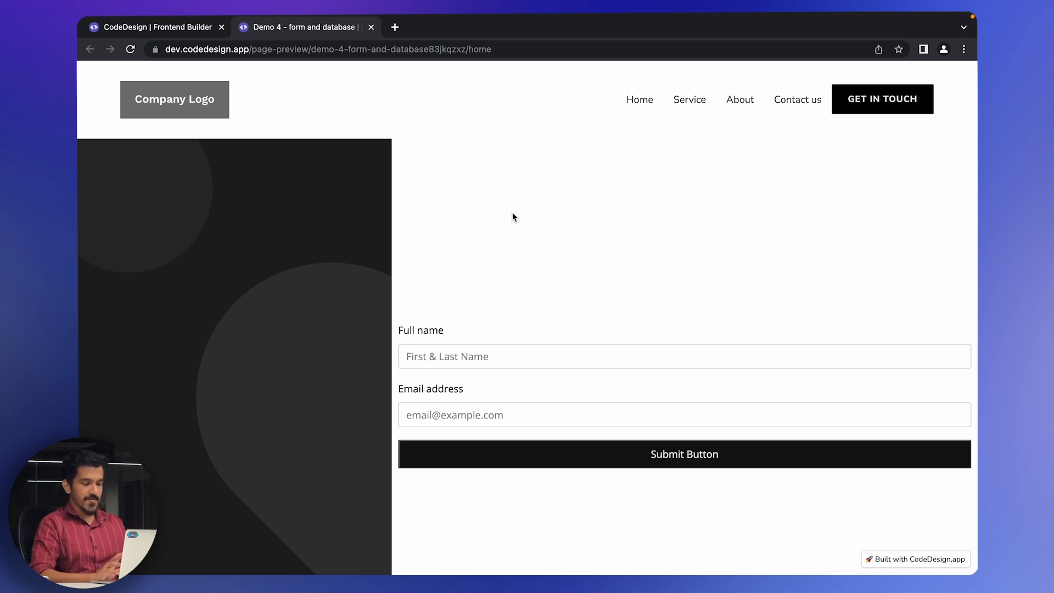
- Submit a test entry with a full name and email address in the preview, then return to the builder
{"action": "left_click", "coordinate": [525, 363]}
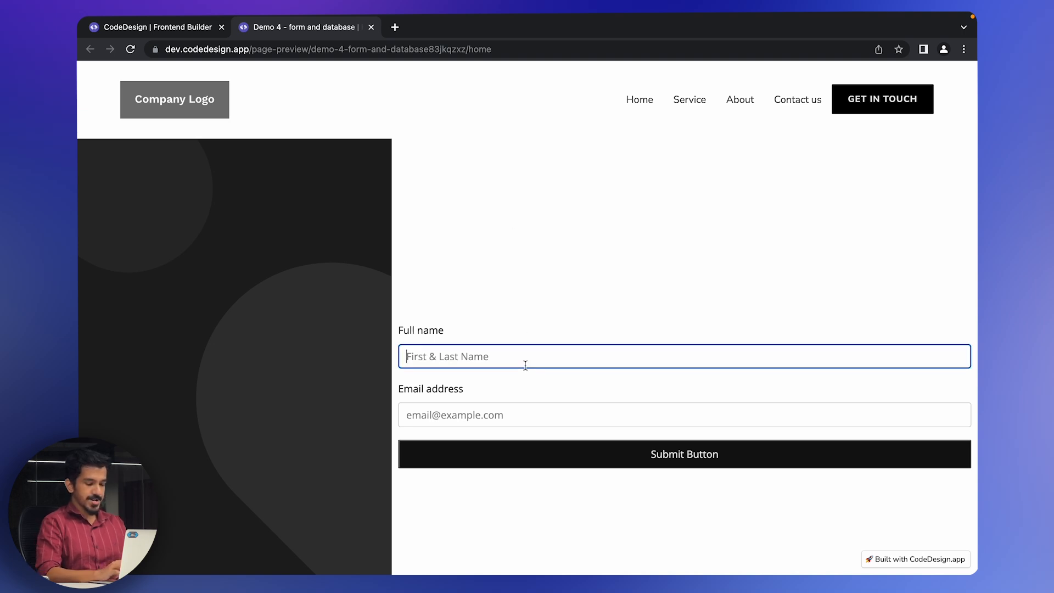
{"action": "type", "text": "Manjunath M"}
{"action": "key", "text": "Tab"}
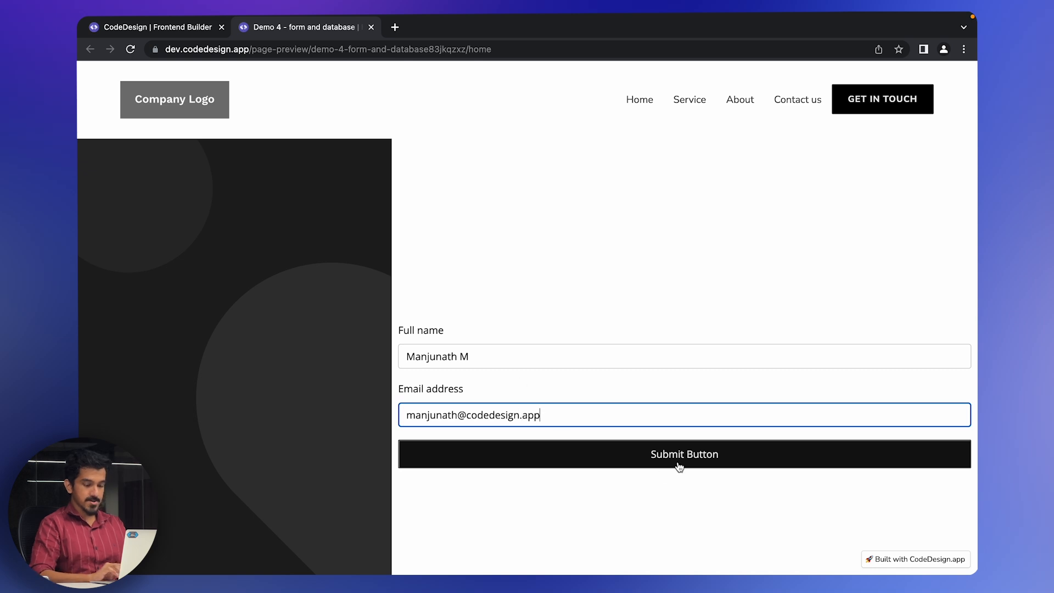
{"action": "left_click", "coordinate": [698, 461]}
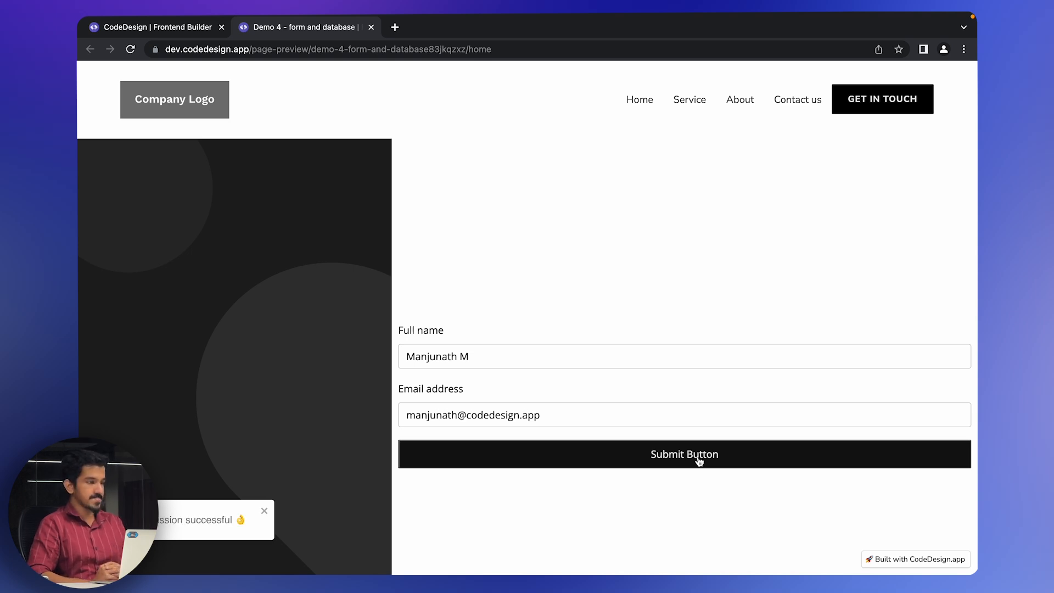
{"action": "left_click", "coordinate": [185, 31]}
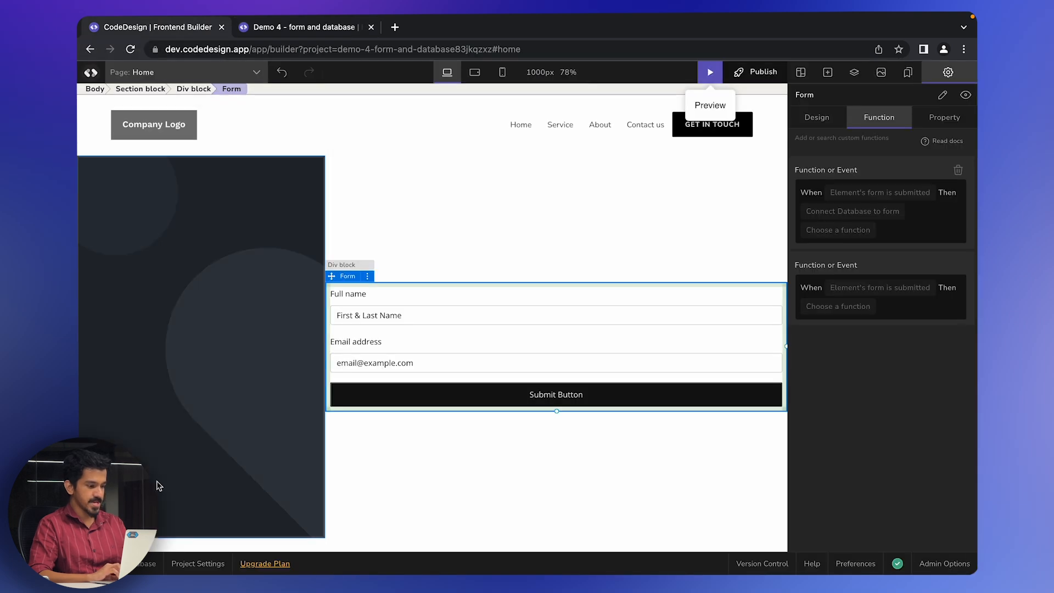
- Open the project's Database section and refresh the Users table to look for the test entry
{"action": "left_click", "coordinate": [141, 571]}
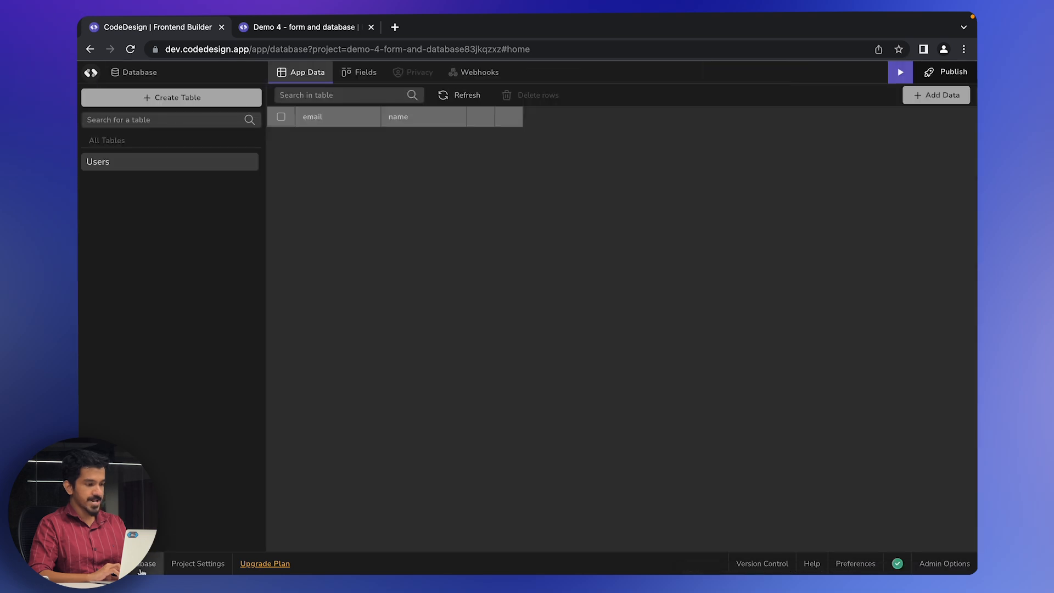
{"action": "left_click", "coordinate": [450, 97]}
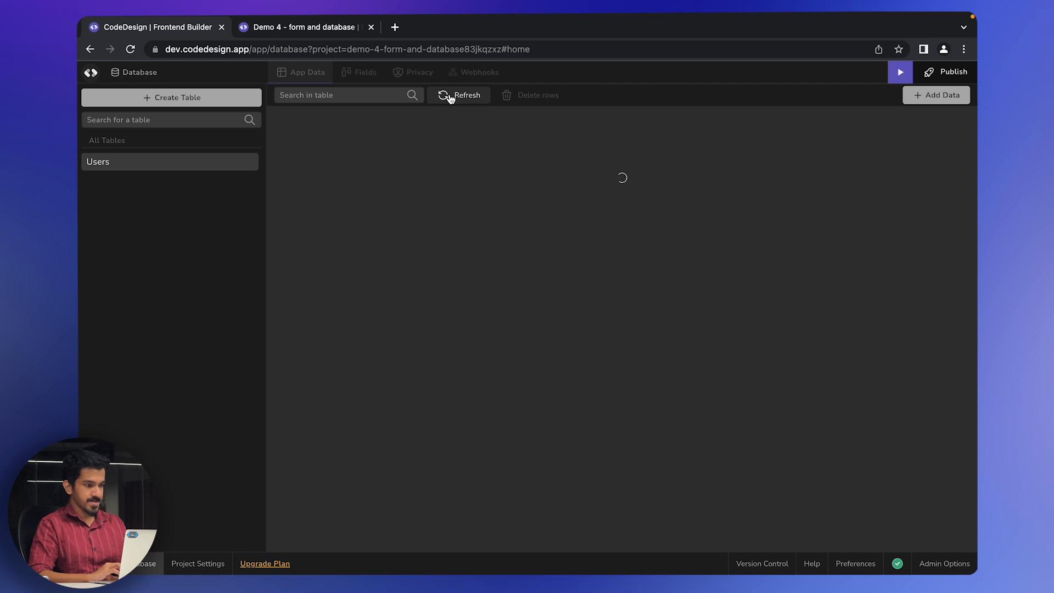